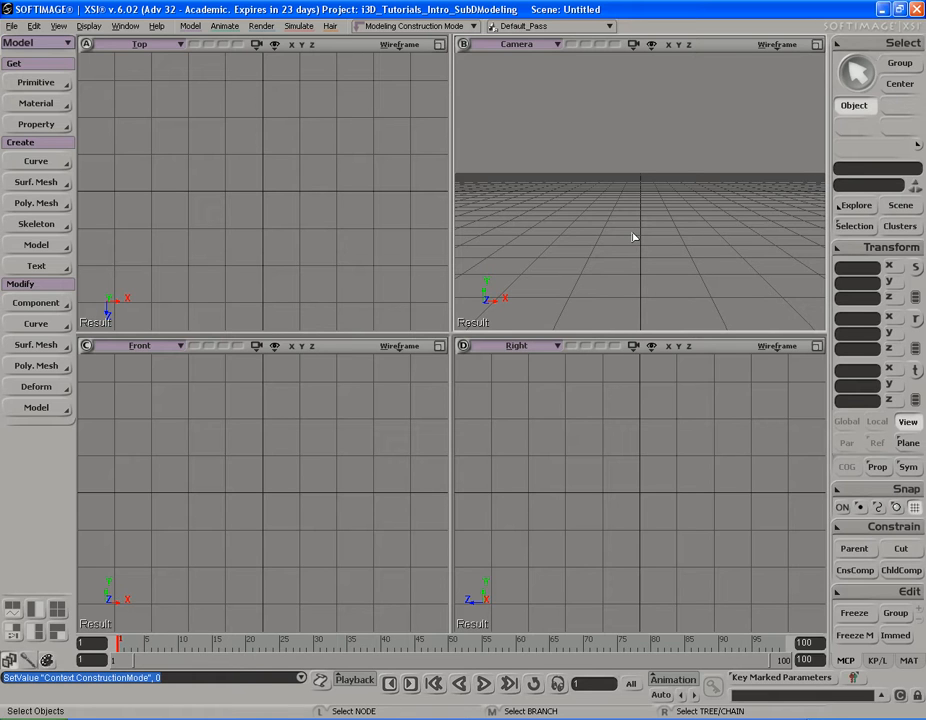
Create a polygon mesh cube primitive in the empty scene
{"action": "left_click", "coordinate": [33, 87]}
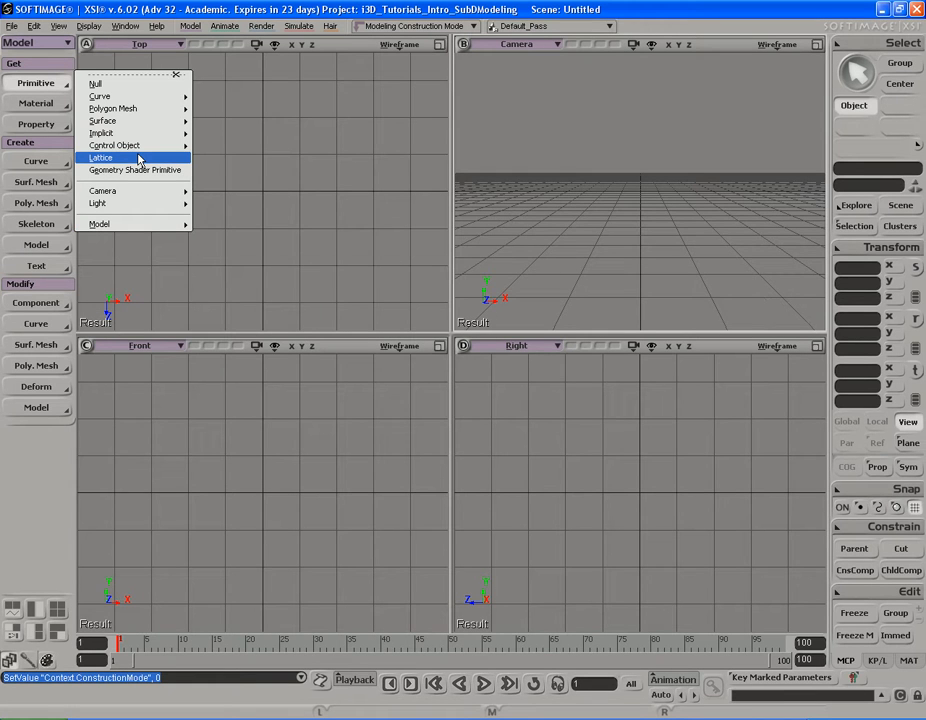
{"action": "mouse_move", "coordinate": [142, 147]}
{"action": "mouse_move", "coordinate": [145, 99]}
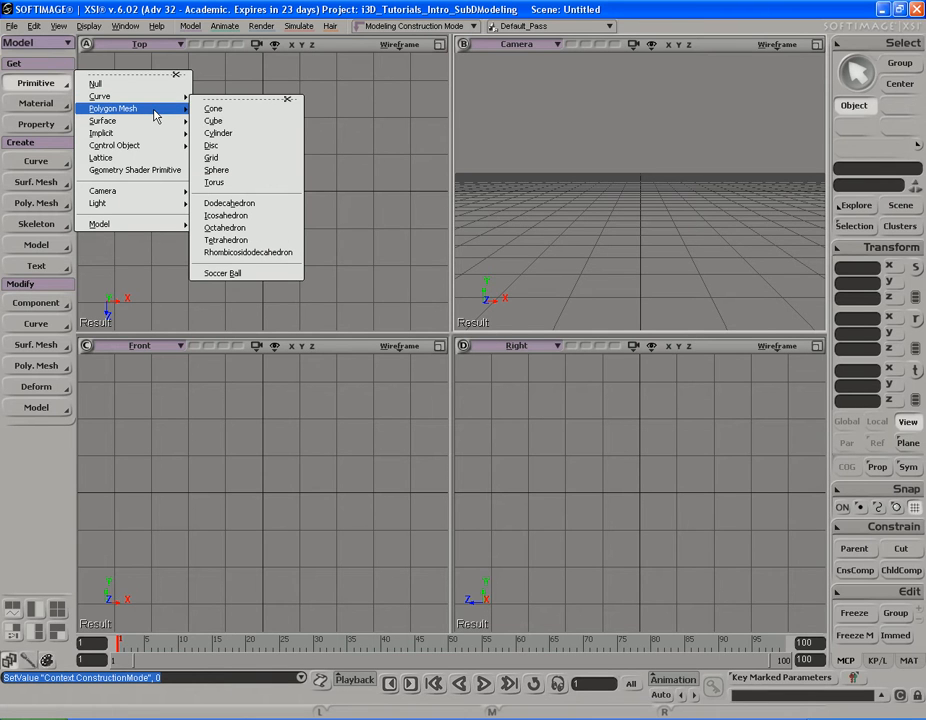
{"action": "left_click", "coordinate": [266, 130]}
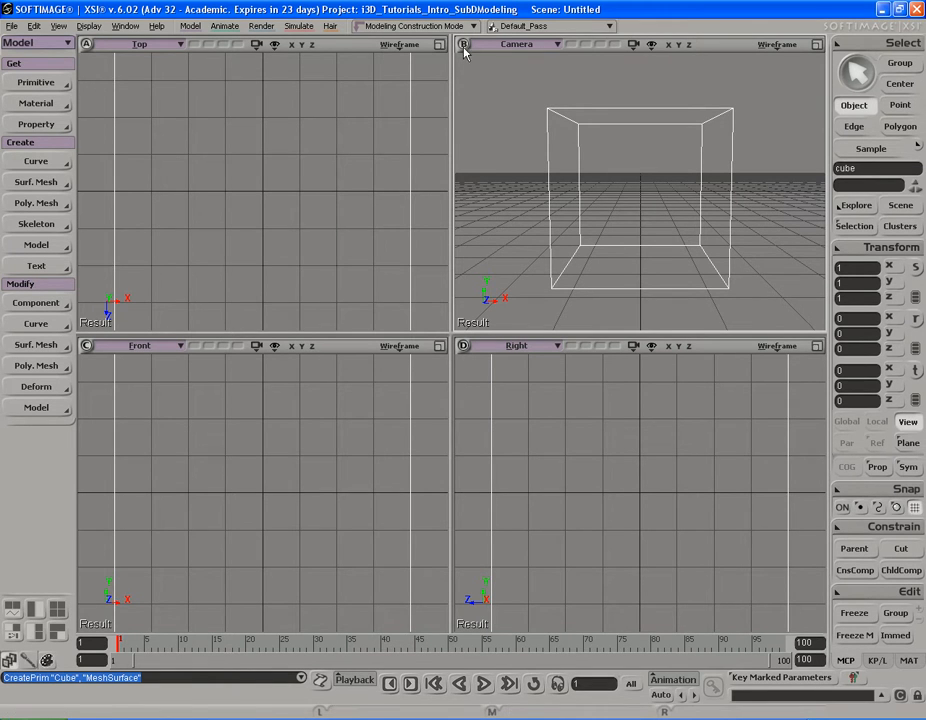
Enlarge the Camera view to fill the workspace and frame the cube from a raised, angled viewpoint
{"action": "key", "text": "F12"}
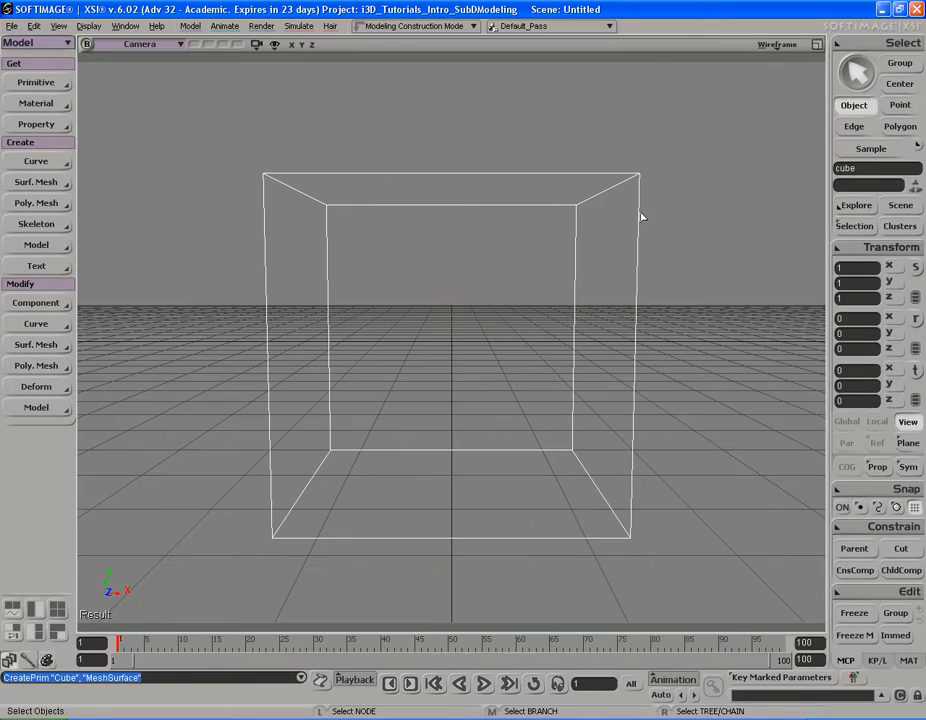
{"action": "key", "text": "s"}
{"action": "right_click_drag", "start_coordinate": [558, 358], "coordinate": [554, 331]}
{"action": "middle_click_drag", "start_coordinate": [554, 331], "coordinate": [548, 327]}
{"action": "mouse_move", "coordinate": [548, 327]}
{"action": "right_mouse_down"}
{"action": "mouse_move", "coordinate": [523, 341]}
{"action": "mouse_move", "coordinate": [539, 328]}
{"action": "right_mouse_up"}
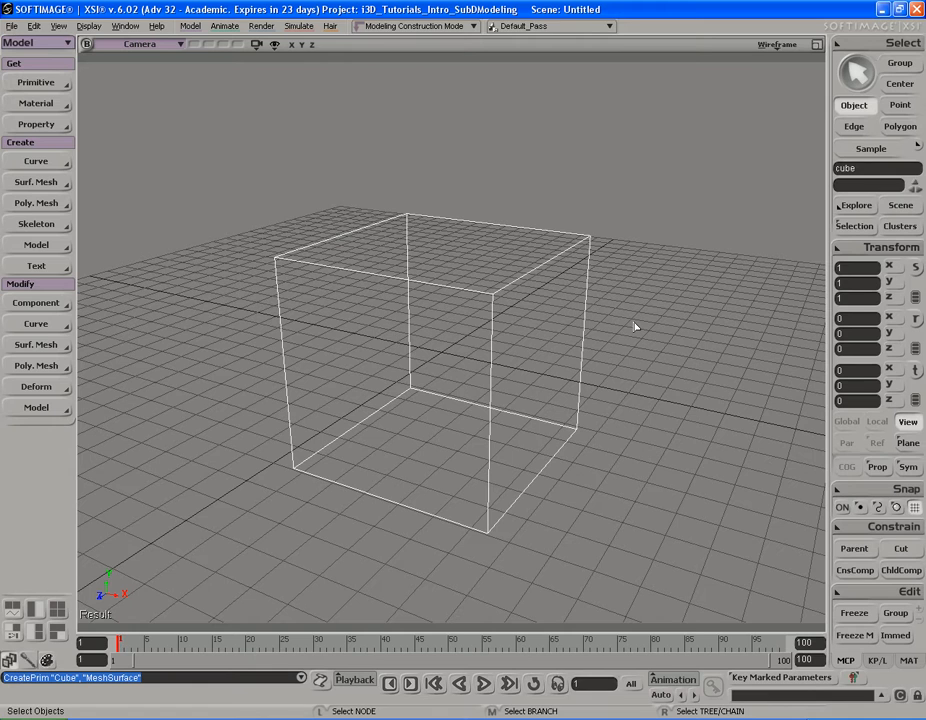
{"action": "key", "text": "s"}
{"action": "right_click_drag", "start_coordinate": [616, 327], "coordinate": [632, 323]}
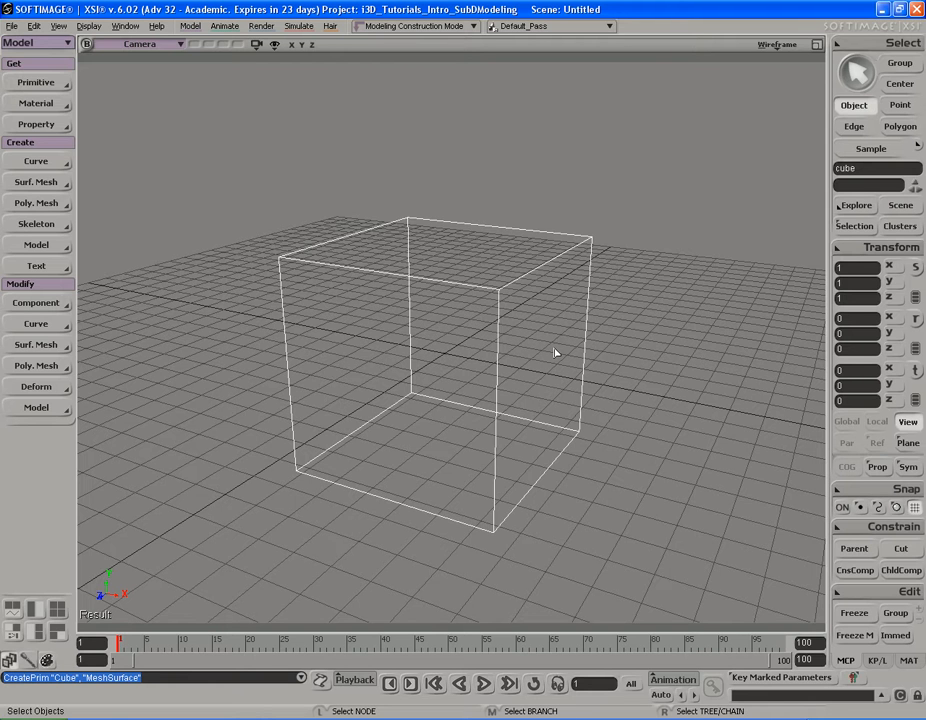
{"action": "key", "text": "s"}
{"action": "right_click_drag", "start_coordinate": [575, 308], "coordinate": [575, 313]}
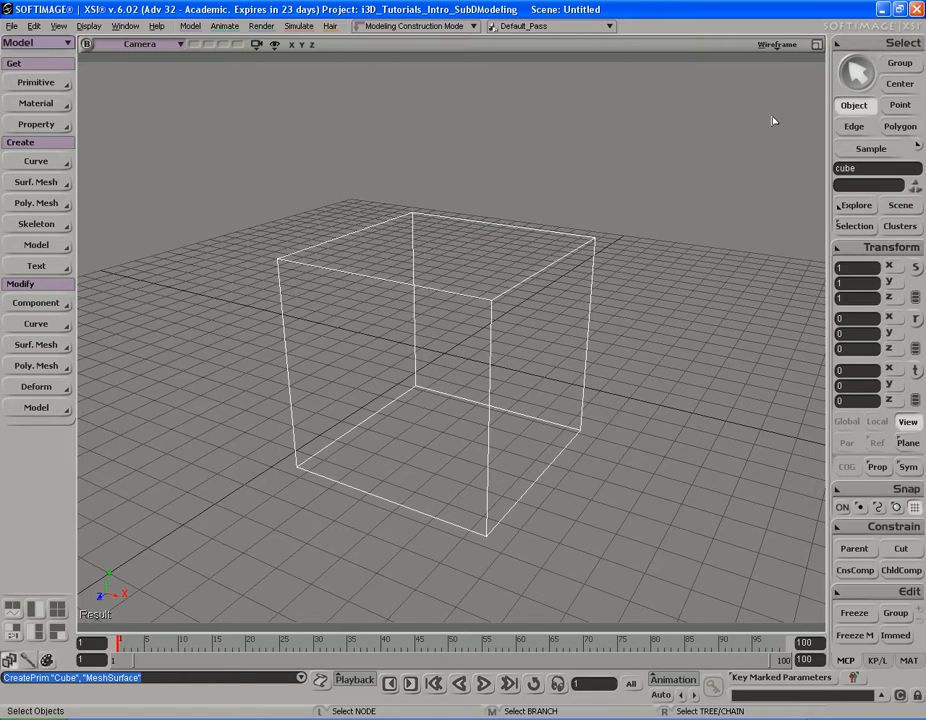
Set the Camera view to Shaded display and hide its grid
{"action": "left_click", "coordinate": [779, 50]}
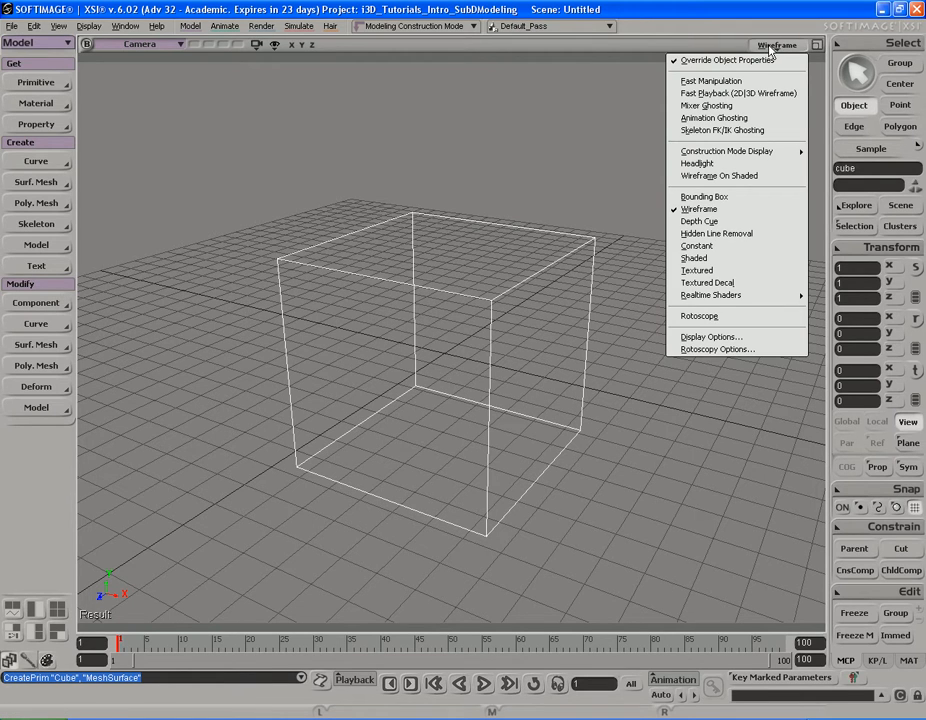
{"action": "left_click", "coordinate": [726, 258]}
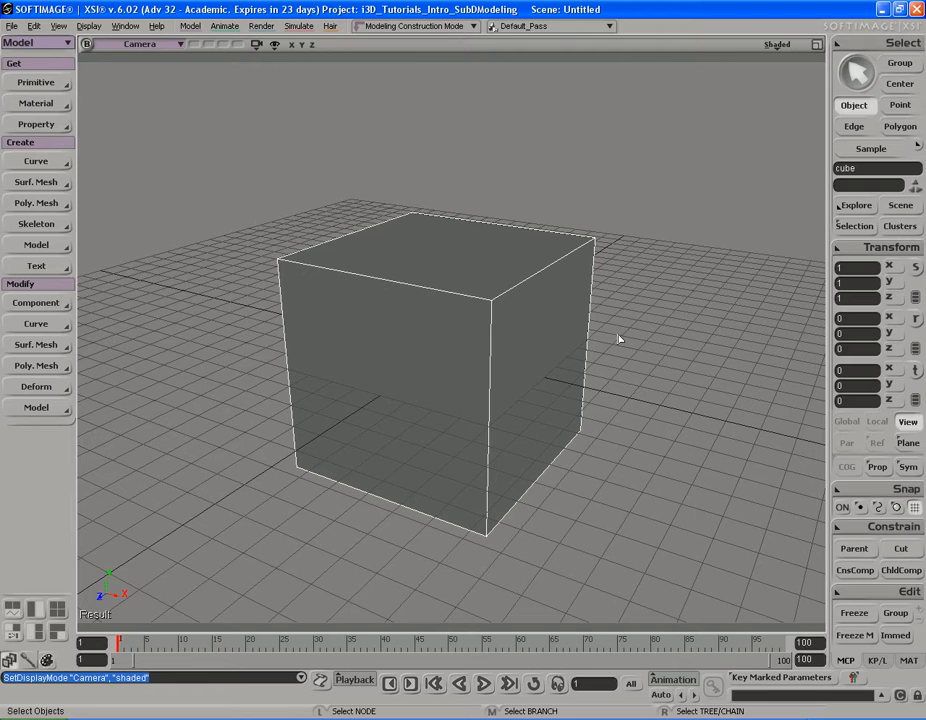
{"action": "key", "text": "g"}
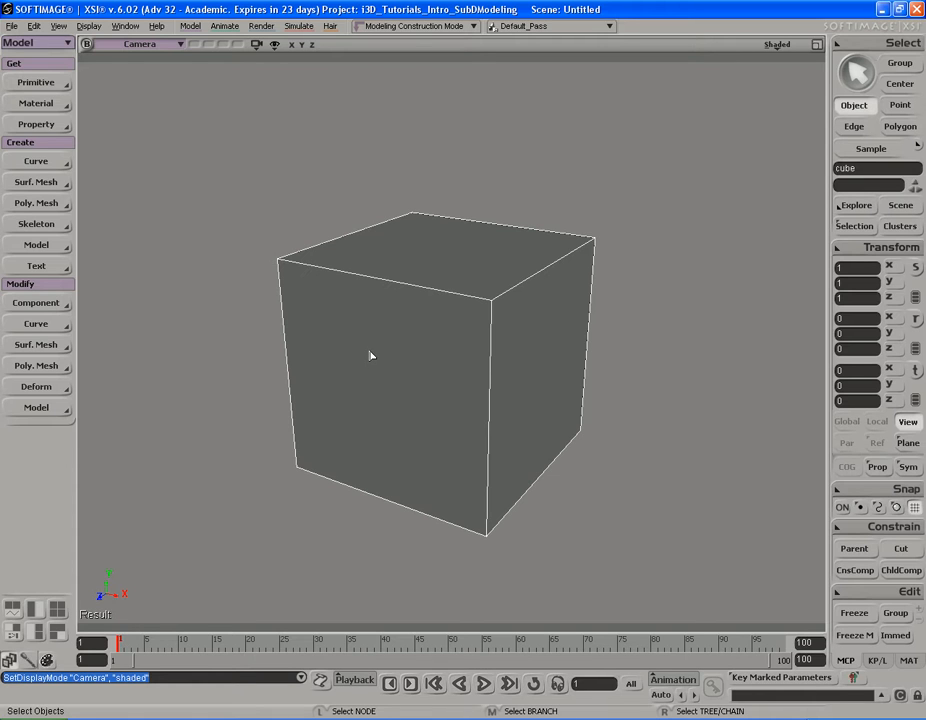
Create a Subdivision polygon mesh from the cube and move its property editor clear of the model
{"action": "left_click", "coordinate": [36, 204]}
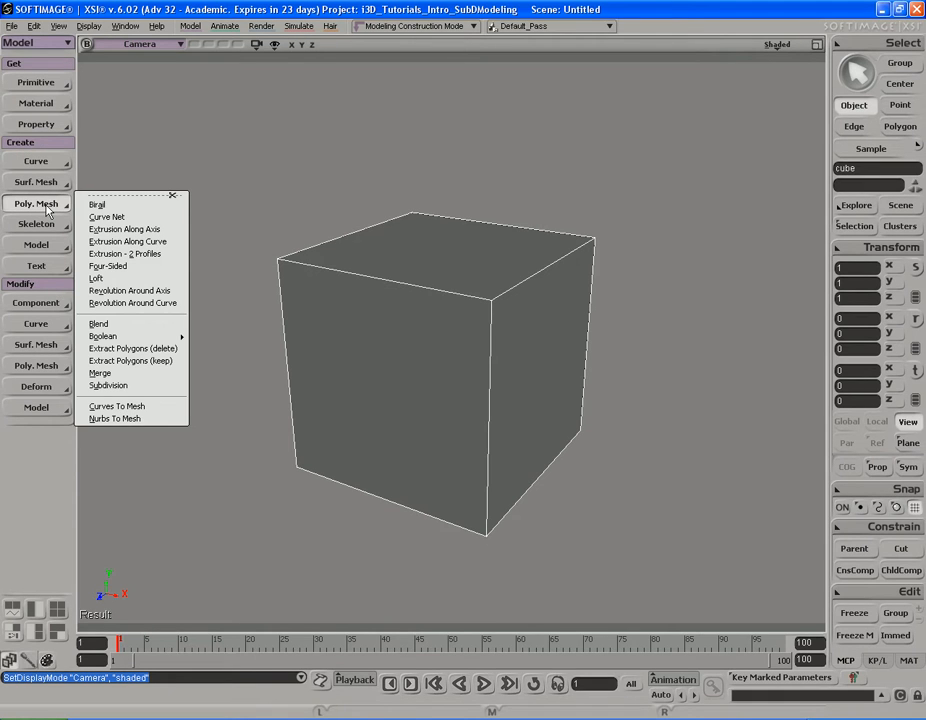
{"action": "left_click", "coordinate": [153, 388]}
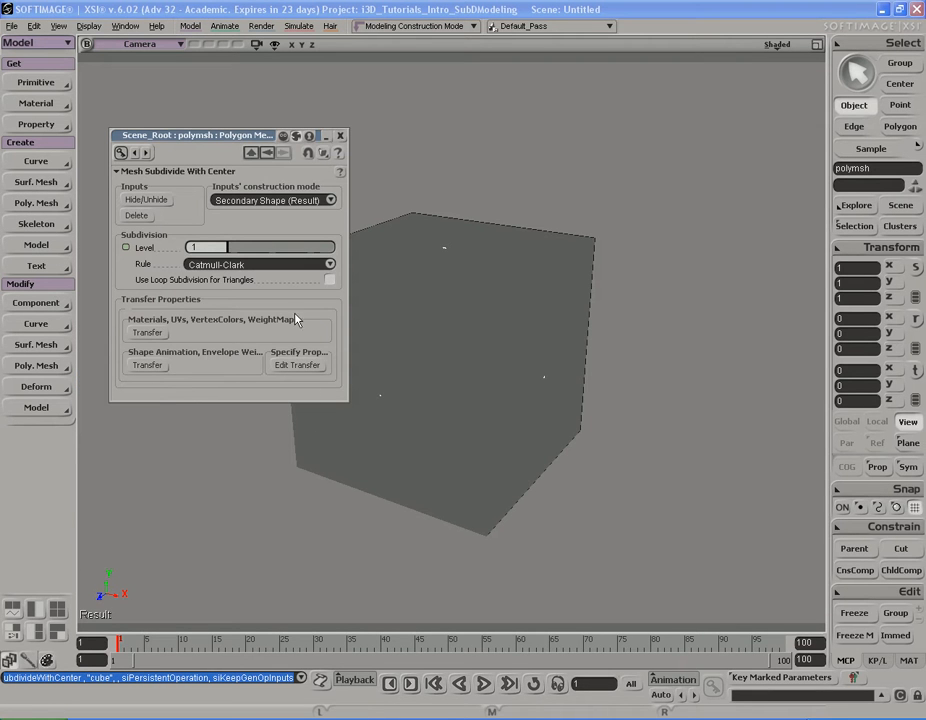
{"action": "left_click_drag", "start_coordinate": [257, 140], "coordinate": [230, 70]}
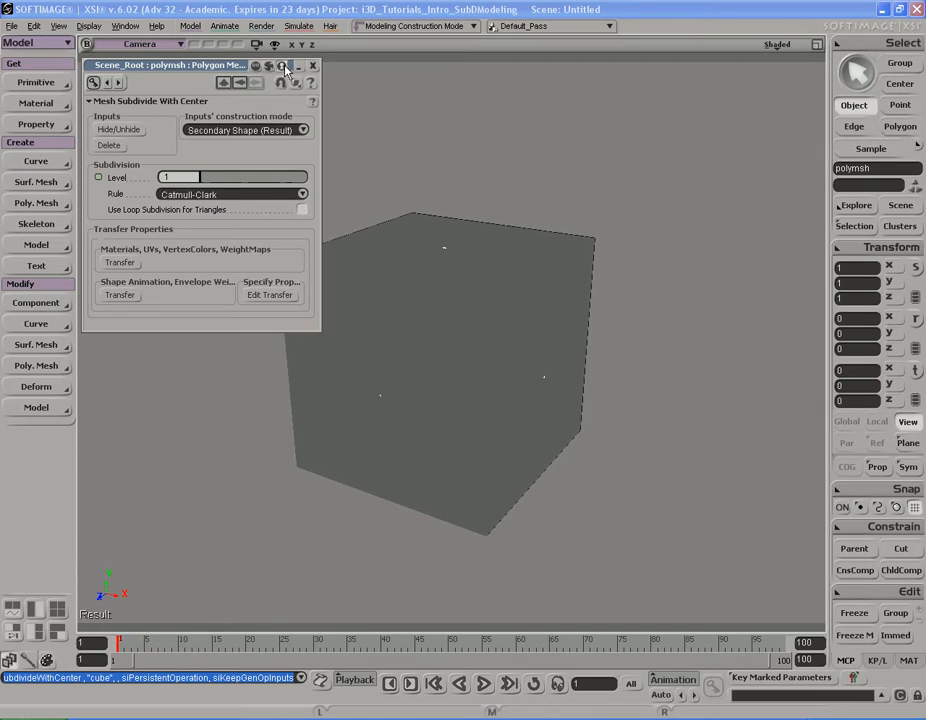
{"action": "key", "text": "s"}
{"action": "right_click_drag", "start_coordinate": [490, 299], "coordinate": [509, 310]}
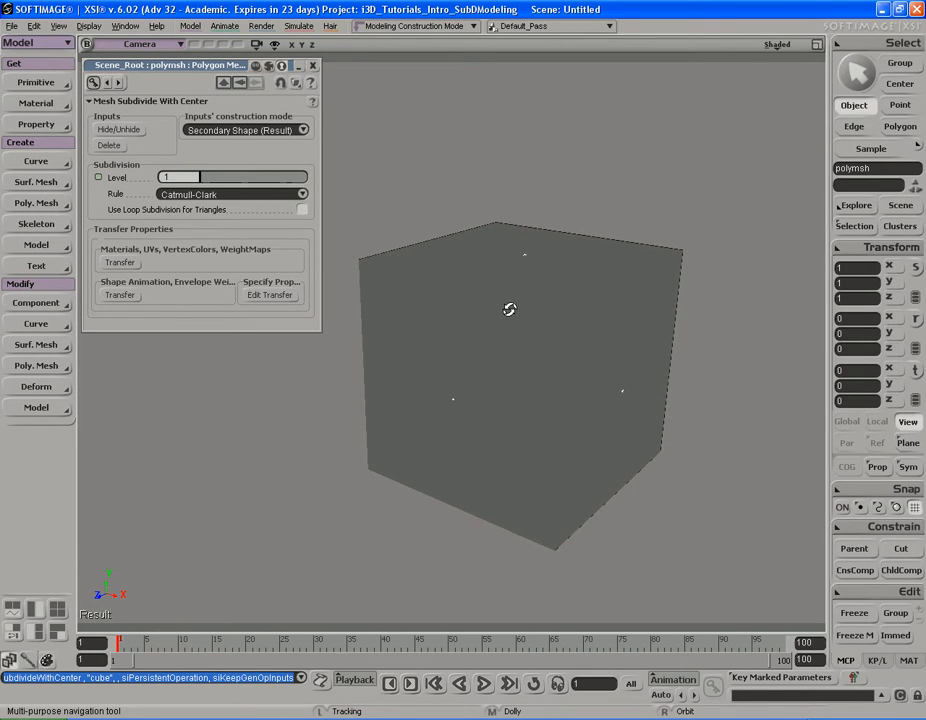
Select the outer cube, switch the Camera view to Wireframe display and examine the subdivided mesh inside the cube
{"action": "left_click", "coordinate": [606, 296]}
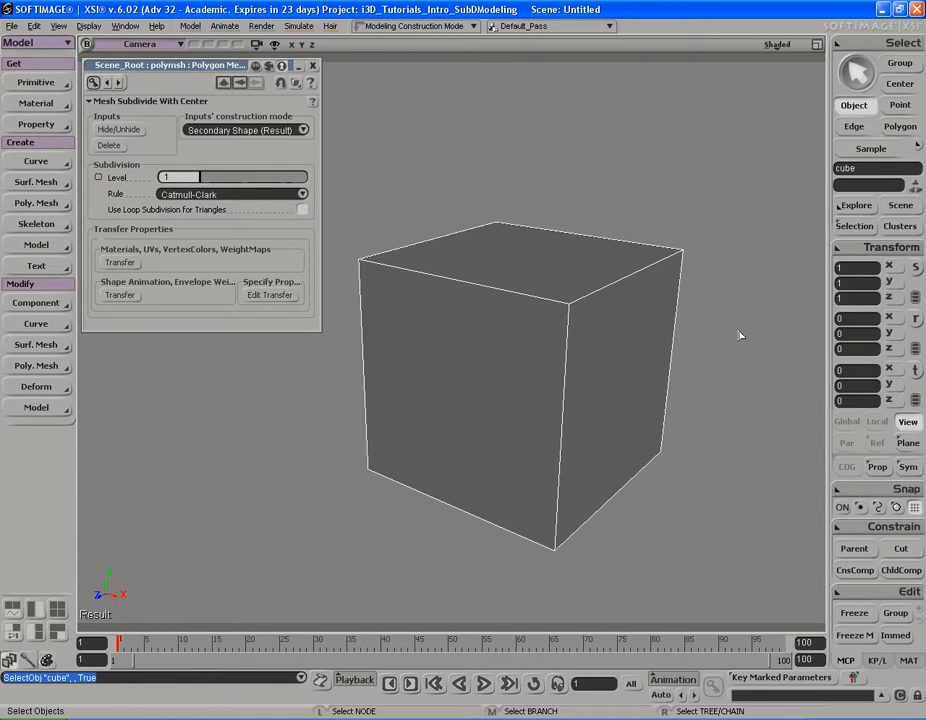
{"action": "left_click", "coordinate": [777, 46]}
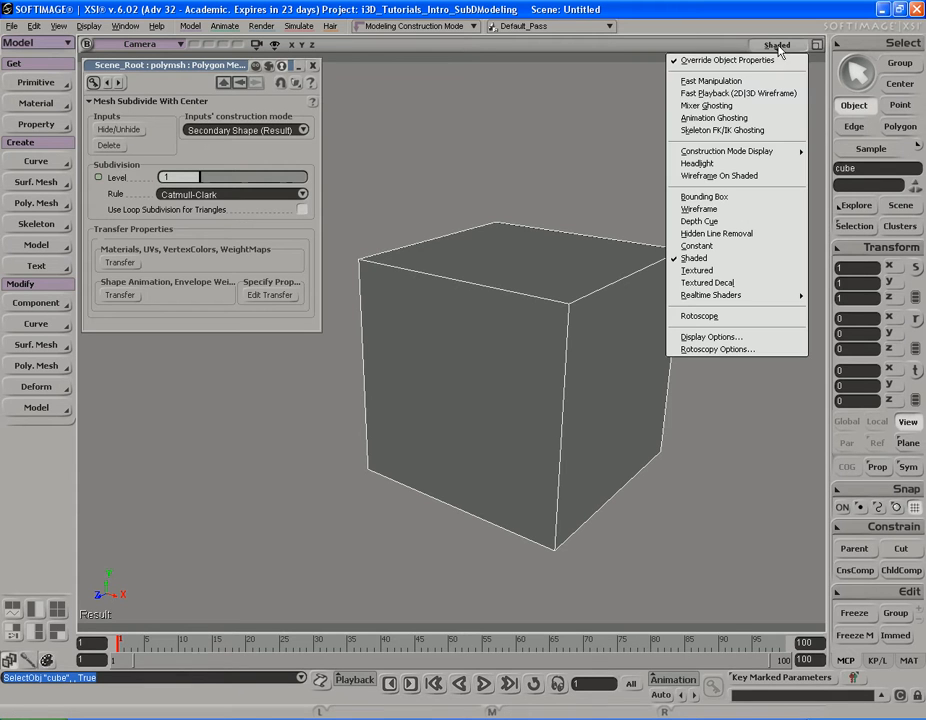
{"action": "left_click", "coordinate": [757, 210]}
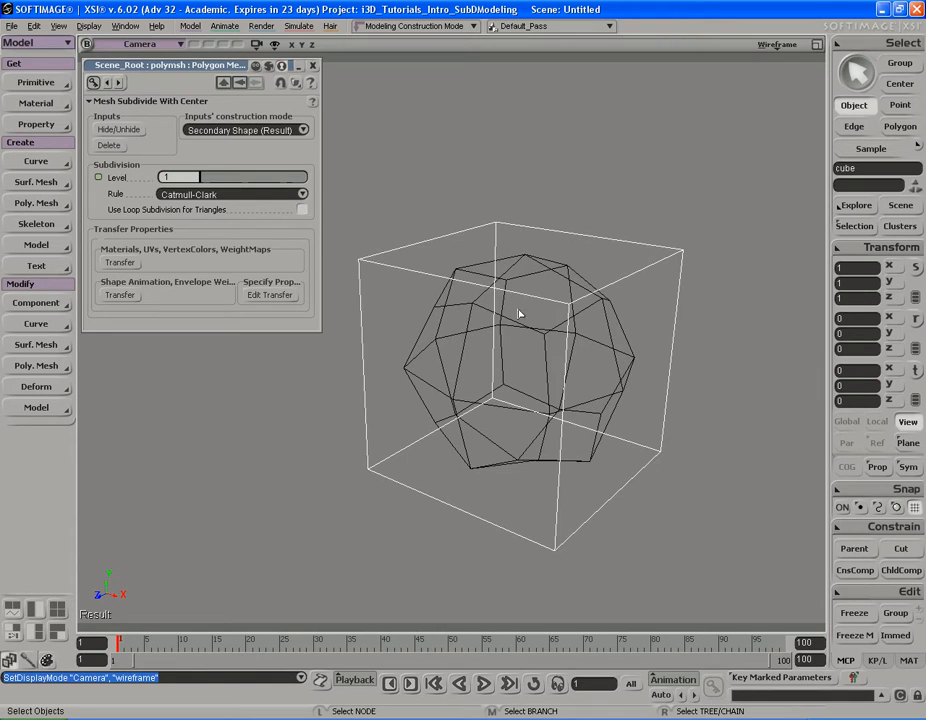
{"action": "key", "text": "s"}
{"action": "mouse_move", "coordinate": [535, 393]}
{"action": "right_mouse_down"}
{"action": "mouse_move", "coordinate": [570, 343]}
{"action": "mouse_move", "coordinate": [543, 379]}
{"action": "right_mouse_up"}
{"action": "key", "text": "space"}
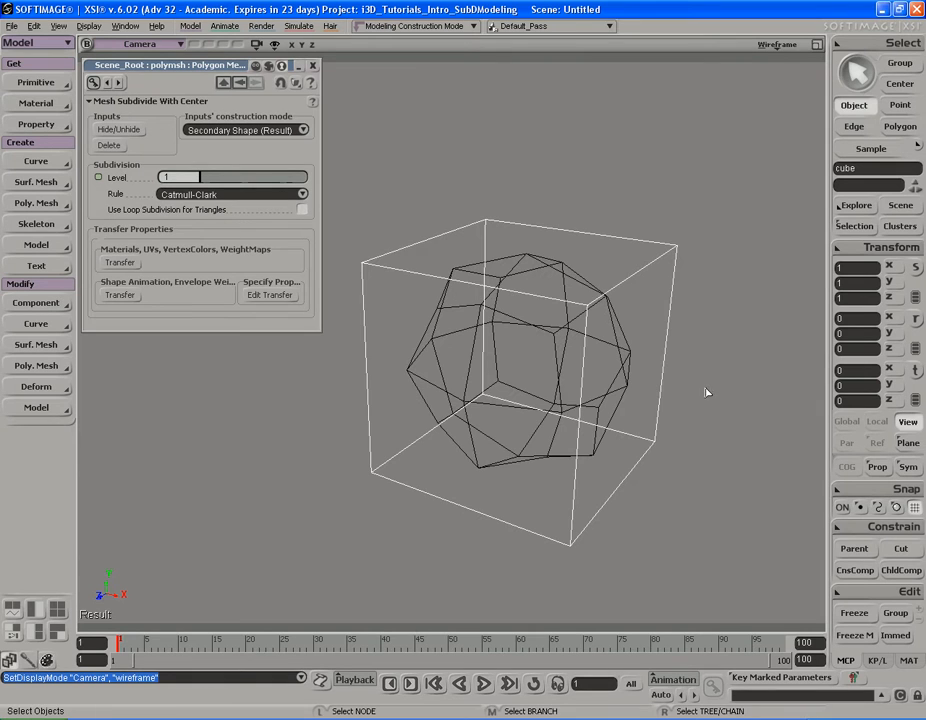
{"action": "key", "text": "s"}
{"action": "right_click_drag", "start_coordinate": [710, 374], "coordinate": [709, 374]}
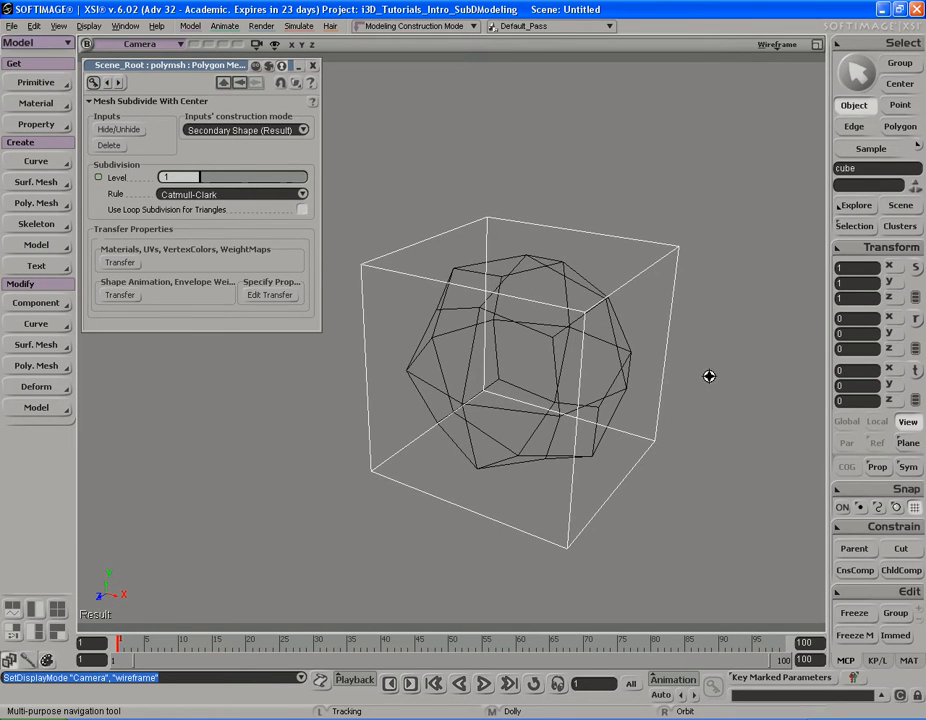
{"action": "key", "text": "space"}
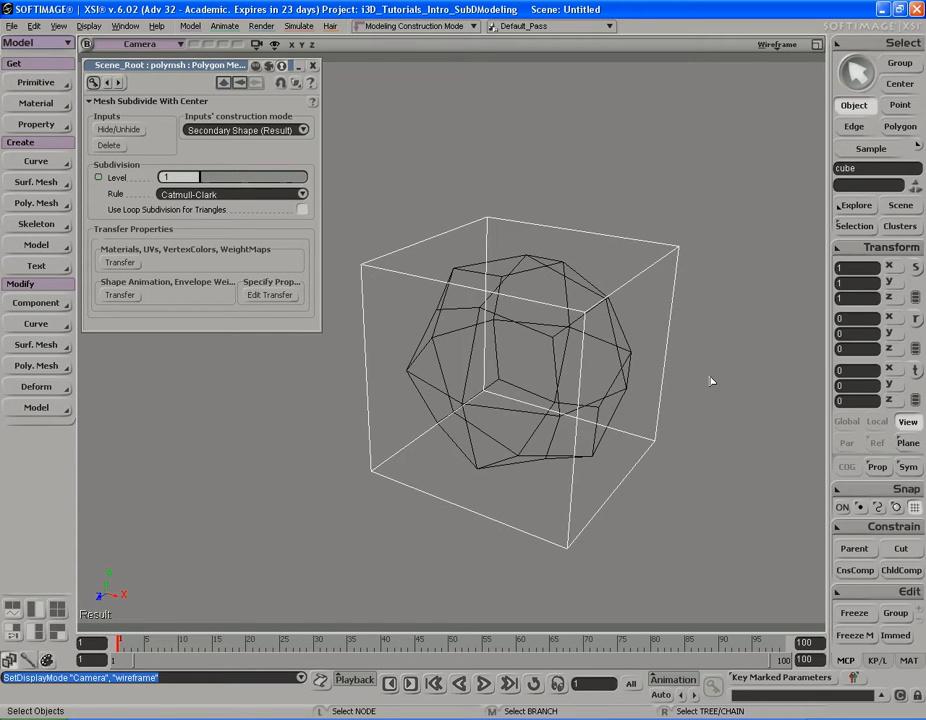
{"action": "key", "text": "s"}
{"action": "mouse_move", "coordinate": [710, 381]}
{"action": "right_mouse_down"}
{"action": "mouse_move", "coordinate": [705, 372]}
{"action": "mouse_move", "coordinate": [723, 343]}
{"action": "mouse_move", "coordinate": [711, 346]}
{"action": "mouse_move", "coordinate": [705, 377]}
{"action": "right_mouse_up"}
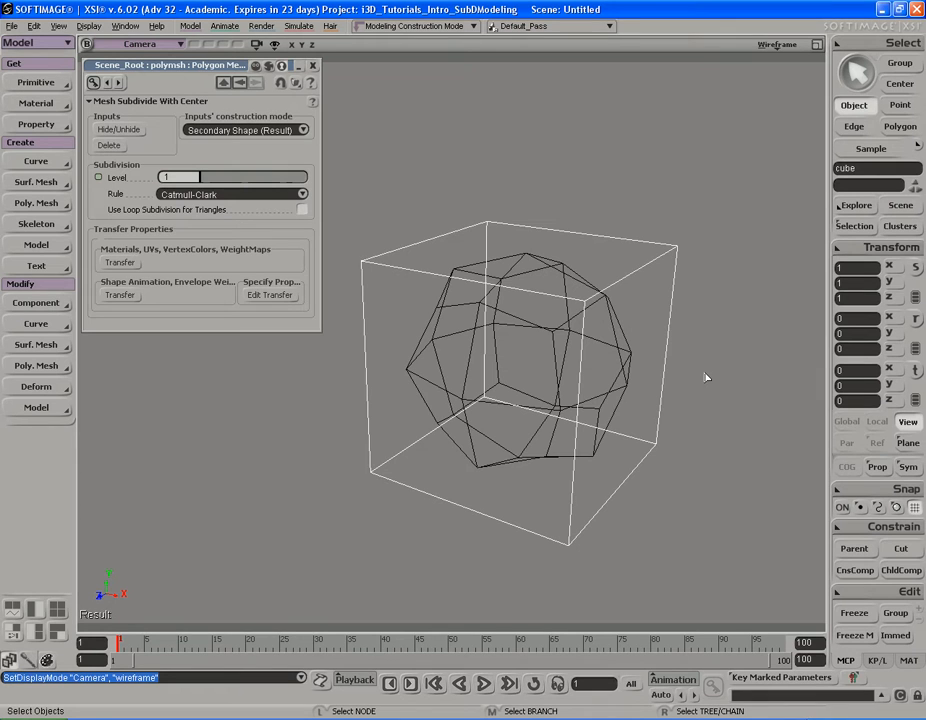
Select the inner subdivided mesh and return the Camera view to Shaded display
{"action": "left_click", "coordinate": [626, 371]}
{"action": "right_click_drag", "start_coordinate": [626, 366], "coordinate": [623, 340]}
{"action": "mouse_move", "coordinate": [622, 358]}
{"action": "right_mouse_down"}
{"action": "mouse_move", "coordinate": [616, 373]}
{"action": "mouse_move", "coordinate": [620, 358]}
{"action": "mouse_move", "coordinate": [623, 370]}
{"action": "right_mouse_up"}
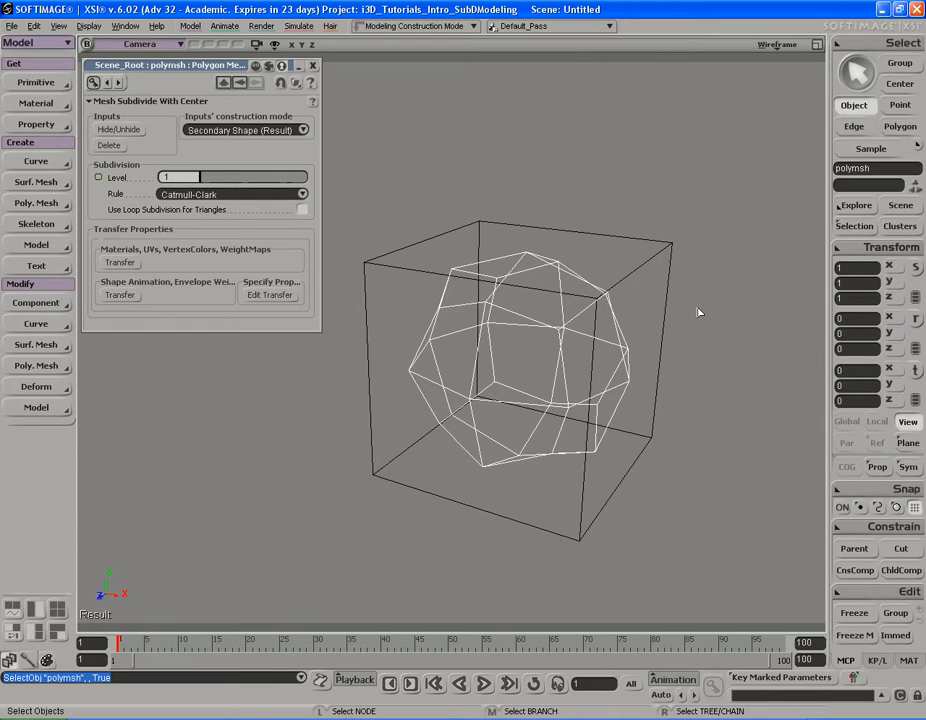
{"action": "left_click", "coordinate": [779, 46]}
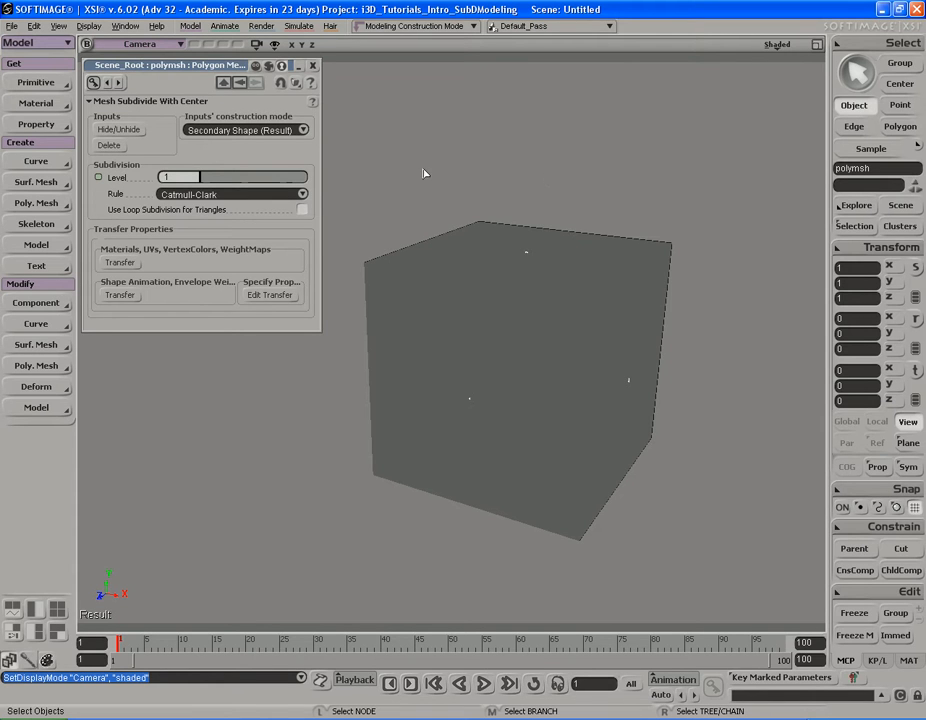
Toggle the visibility of the subdivision's input cube a few times, leaving it hidden
{"action": "left_click", "coordinate": [136, 134]}
{"action": "left_click", "coordinate": [136, 134]}
{"action": "left_click", "coordinate": [136, 134]}
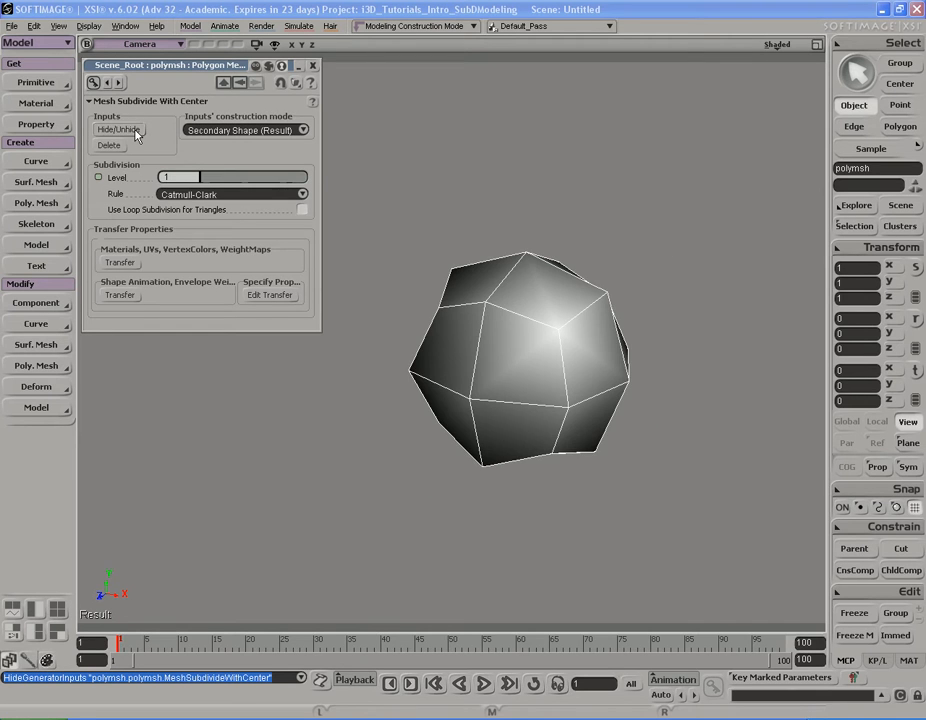
{"action": "left_click", "coordinate": [136, 134]}
{"action": "left_click", "coordinate": [136, 134]}
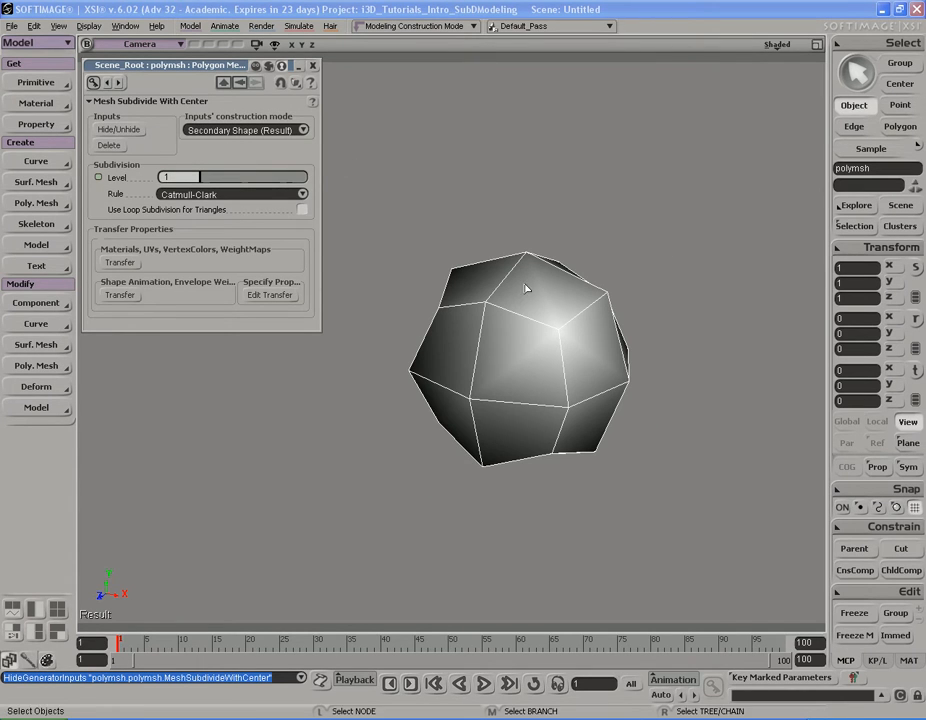
Set the subdivision level to 2 and inspect the mesh from another angle
{"action": "key", "text": "s"}
{"action": "mouse_move", "coordinate": [500, 306]}
{"action": "right_mouse_down"}
{"action": "mouse_move", "coordinate": [538, 314]}
{"action": "mouse_move", "coordinate": [480, 352]}
{"action": "mouse_move", "coordinate": [521, 211]}
{"action": "mouse_move", "coordinate": [542, 190]}
{"action": "mouse_move", "coordinate": [540, 297]}
{"action": "mouse_move", "coordinate": [564, 285]}
{"action": "mouse_move", "coordinate": [535, 291]}
{"action": "mouse_move", "coordinate": [548, 281]}
{"action": "mouse_move", "coordinate": [539, 271]}
{"action": "mouse_move", "coordinate": [548, 262]}
{"action": "right_mouse_up"}
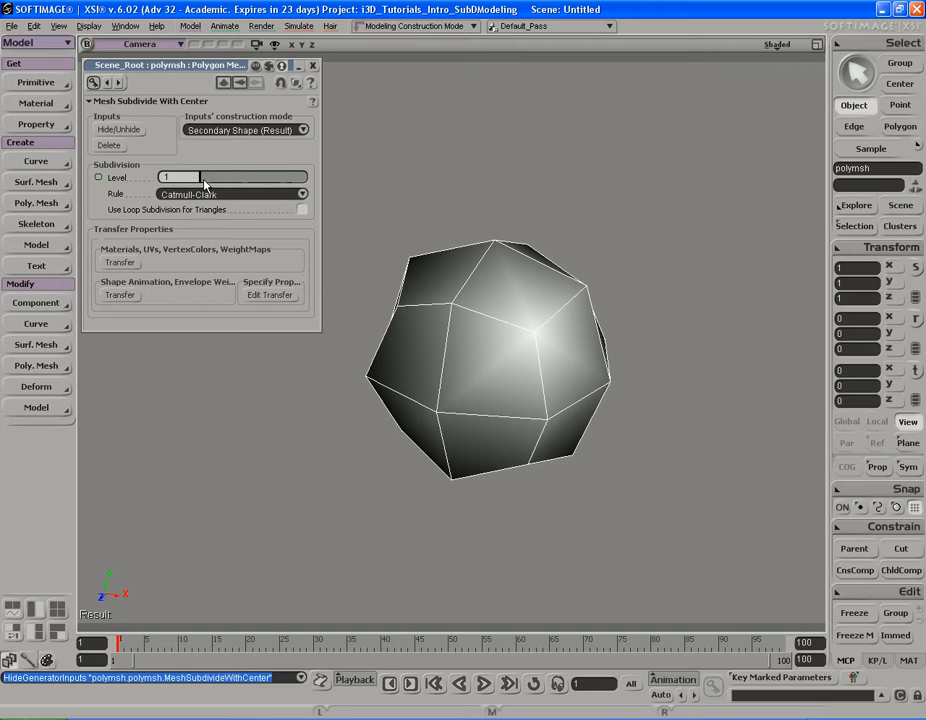
{"action": "left_click_drag", "start_coordinate": [204, 182], "coordinate": [227, 182]}
{"action": "key", "text": "s"}
{"action": "right_click_drag", "start_coordinate": [540, 322], "coordinate": [496, 310]}
{"action": "key", "text": "space"}
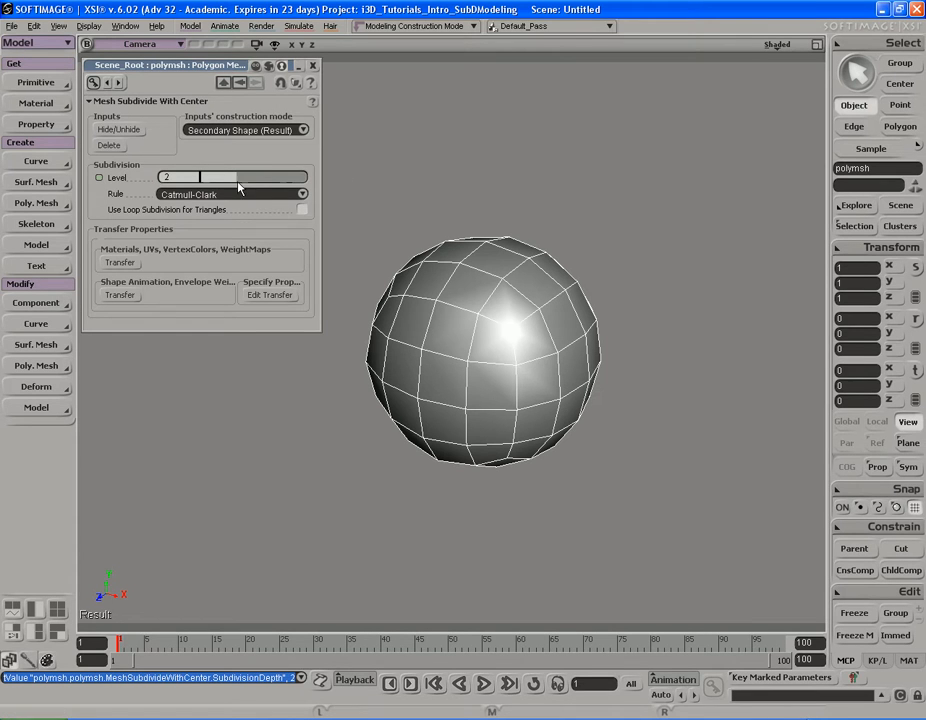
Raise the subdivision level through 3 to 4 and check the denser mesh
{"action": "left_click_drag", "start_coordinate": [237, 182], "coordinate": [260, 182]}
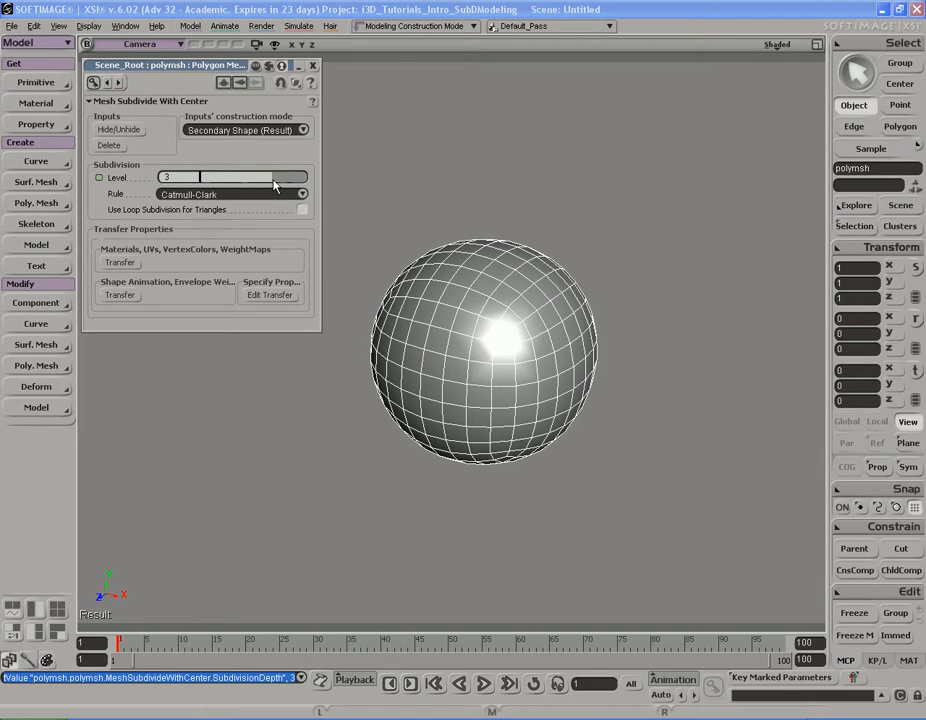
{"action": "left_click_drag", "start_coordinate": [282, 182], "coordinate": [292, 182]}
{"action": "key", "text": "s"}
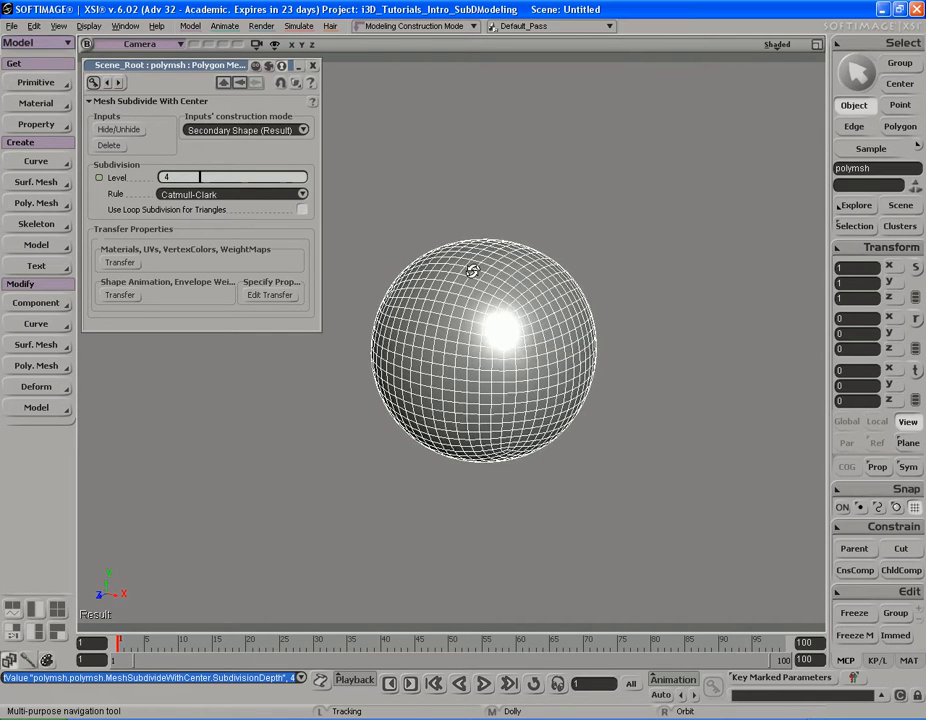
{"action": "mouse_move", "coordinate": [472, 257]}
{"action": "right_mouse_down"}
{"action": "mouse_move", "coordinate": [467, 294]}
{"action": "mouse_move", "coordinate": [465, 279]}
{"action": "right_mouse_up"}
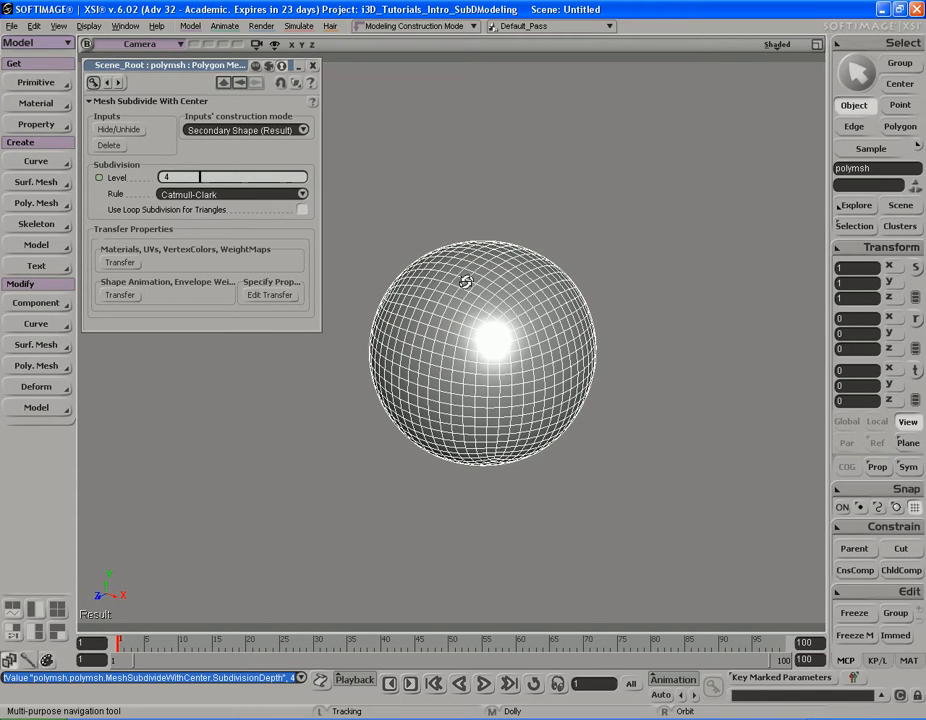
Deselect everything and inspect the subdivided mesh's shaded surface without its edges
{"action": "left_click_drag", "start_coordinate": [618, 216], "coordinate": [769, 331]}
{"action": "key", "text": "s"}
{"action": "mouse_move", "coordinate": [533, 300]}
{"action": "right_mouse_down"}
{"action": "mouse_move", "coordinate": [538, 348]}
{"action": "mouse_move", "coordinate": [558, 300]}
{"action": "mouse_move", "coordinate": [550, 238]}
{"action": "mouse_move", "coordinate": [529, 307]}
{"action": "mouse_move", "coordinate": [533, 298]}
{"action": "mouse_move", "coordinate": [568, 296]}
{"action": "mouse_move", "coordinate": [513, 303]}
{"action": "mouse_move", "coordinate": [544, 308]}
{"action": "mouse_move", "coordinate": [552, 327]}
{"action": "mouse_move", "coordinate": [540, 292]}
{"action": "mouse_move", "coordinate": [485, 293]}
{"action": "mouse_move", "coordinate": [531, 289]}
{"action": "mouse_move", "coordinate": [533, 331]}
{"action": "mouse_move", "coordinate": [537, 316]}
{"action": "right_mouse_up"}
{"action": "key", "text": "space"}
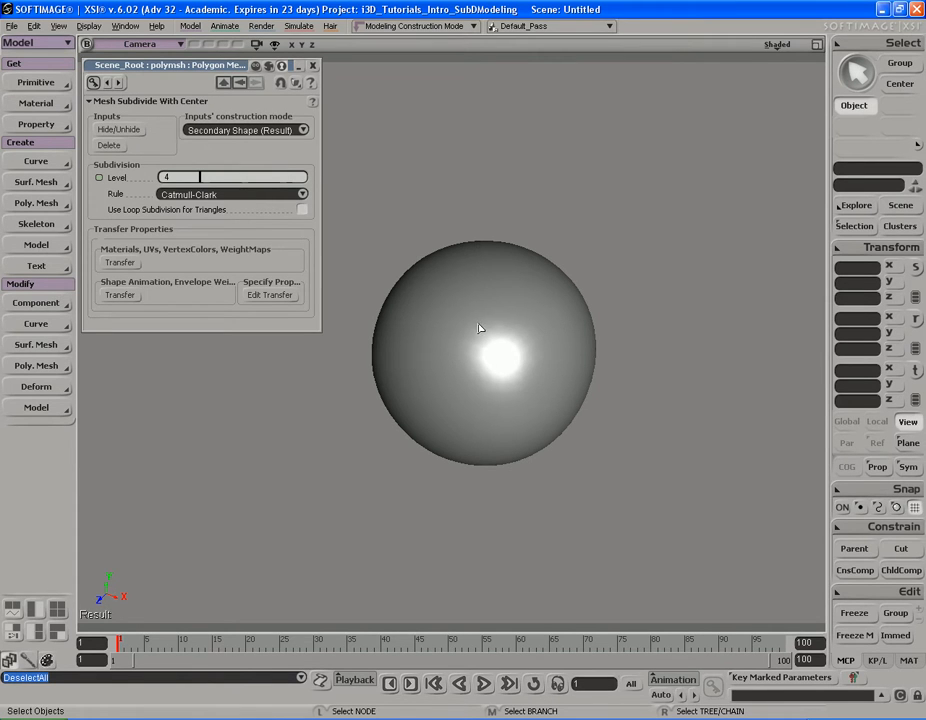
Change the subdivision rule to XSI-Doo-Sabin and view the mesh from higher up
{"action": "left_click", "coordinate": [253, 197]}
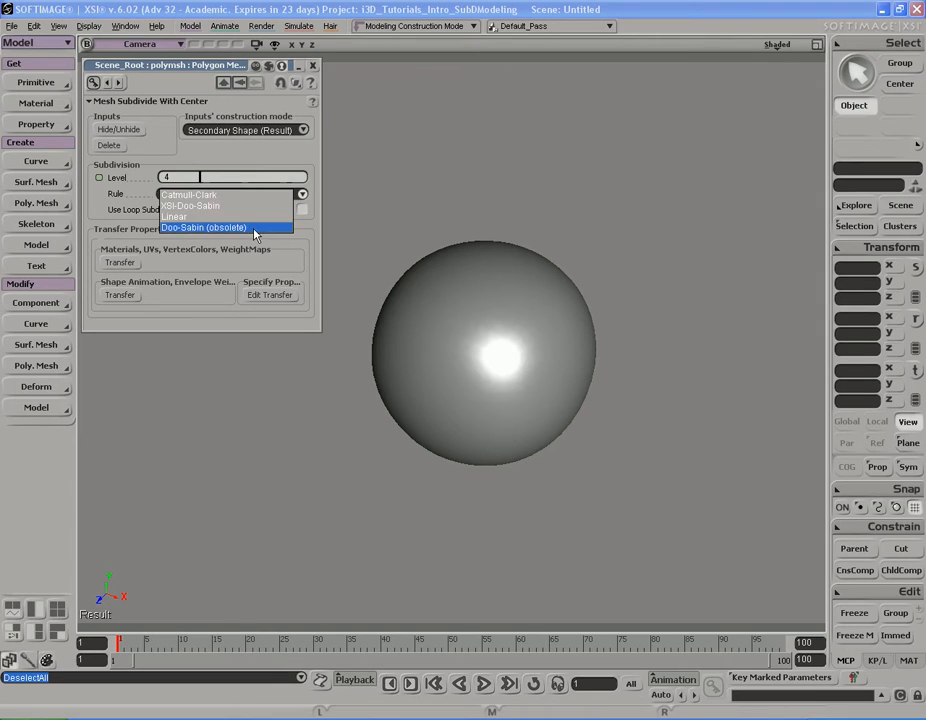
{"action": "left_click", "coordinate": [259, 207]}
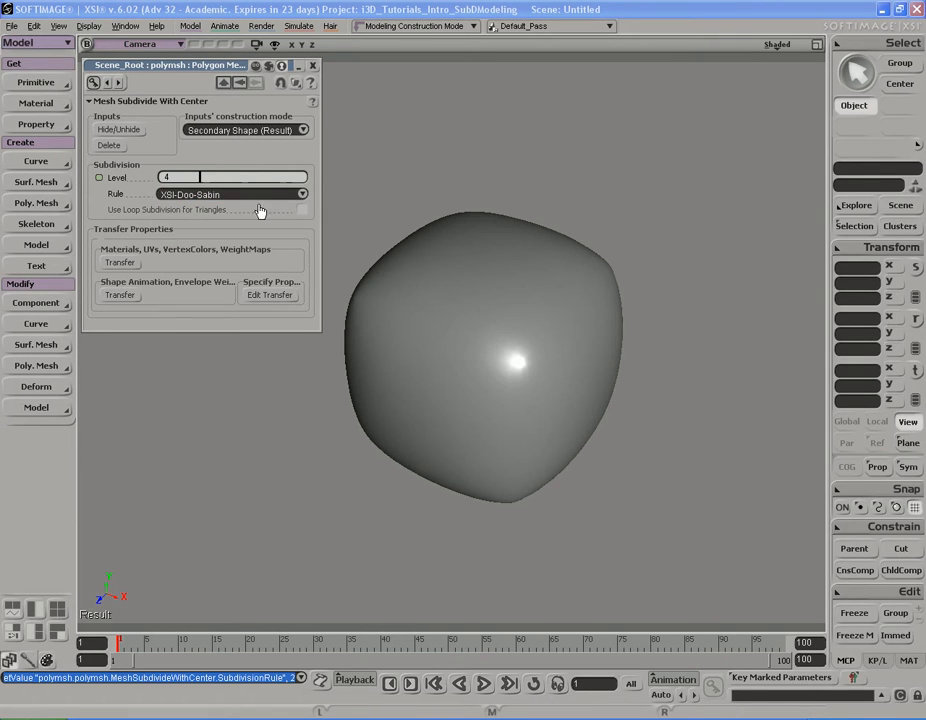
{"action": "key", "text": "s"}
{"action": "right_click_drag", "start_coordinate": [510, 310], "coordinate": [513, 270]}
Select the subdivided mesh and examine the edge layout that the XSI-Doo-Sabin rule gives it
{"action": "left_click", "coordinate": [518, 262]}
{"action": "key", "text": "s"}
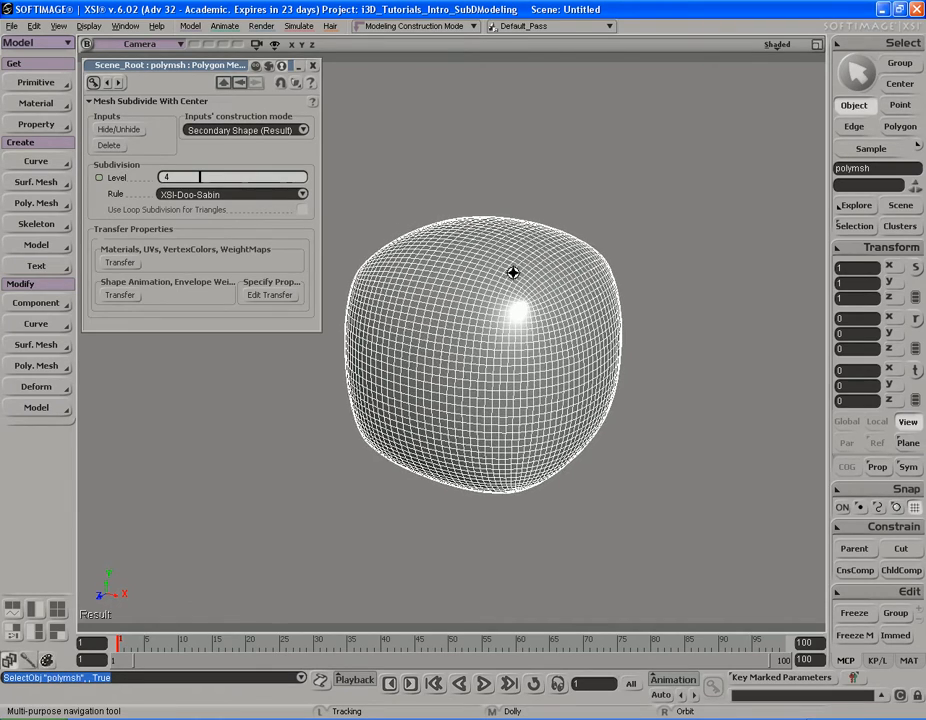
{"action": "key", "text": "space"}
{"action": "key", "text": "s"}
{"action": "mouse_move", "coordinate": [492, 271]}
{"action": "right_mouse_down"}
{"action": "mouse_move", "coordinate": [606, 275]}
{"action": "mouse_move", "coordinate": [549, 273]}
{"action": "mouse_move", "coordinate": [581, 258]}
{"action": "mouse_move", "coordinate": [554, 310]}
{"action": "mouse_move", "coordinate": [486, 287]}
{"action": "mouse_move", "coordinate": [506, 269]}
{"action": "mouse_move", "coordinate": [527, 269]}
{"action": "mouse_move", "coordinate": [511, 269]}
{"action": "mouse_move", "coordinate": [511, 254]}
{"action": "mouse_move", "coordinate": [498, 269]}
{"action": "mouse_move", "coordinate": [504, 281]}
{"action": "mouse_move", "coordinate": [494, 275]}
{"action": "mouse_move", "coordinate": [517, 234]}
{"action": "mouse_move", "coordinate": [550, 209]}
{"action": "mouse_move", "coordinate": [482, 277]}
{"action": "mouse_move", "coordinate": [506, 259]}
{"action": "right_mouse_up"}
{"action": "key", "text": "space"}
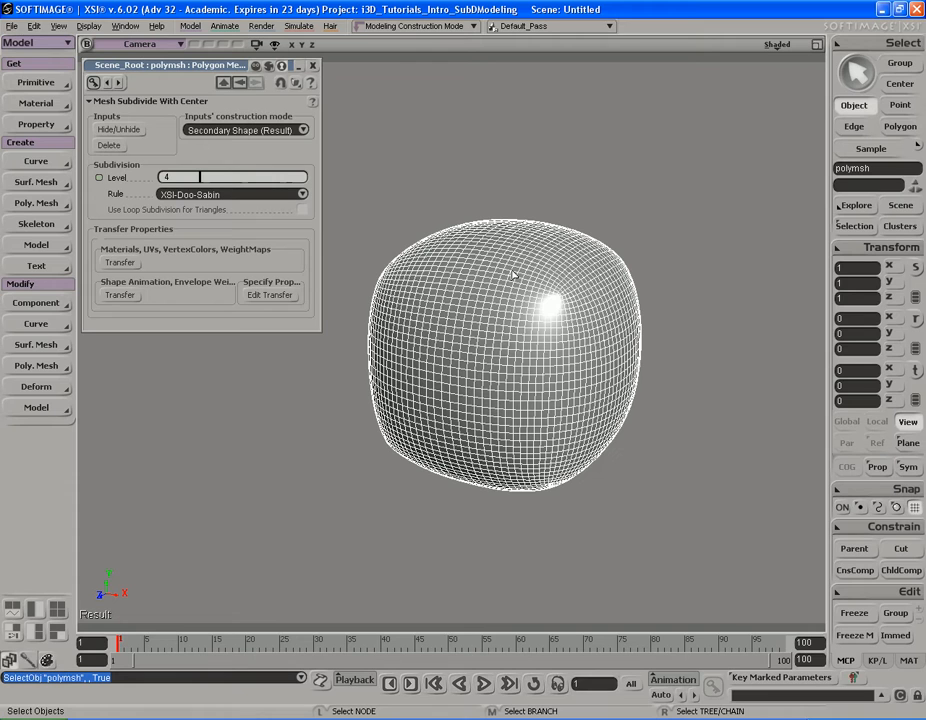
Change the subdivision rule to Linear and view the mesh from another angle
{"action": "key", "text": "s"}
{"action": "mouse_move", "coordinate": [494, 291]}
{"action": "right_mouse_down"}
{"action": "mouse_move", "coordinate": [486, 287]}
{"action": "mouse_move", "coordinate": [511, 331]}
{"action": "mouse_move", "coordinate": [479, 292]}
{"action": "mouse_move", "coordinate": [492, 277]}
{"action": "mouse_move", "coordinate": [496, 285]}
{"action": "mouse_move", "coordinate": [500, 269]}
{"action": "right_mouse_up"}
{"action": "key", "text": "space"}
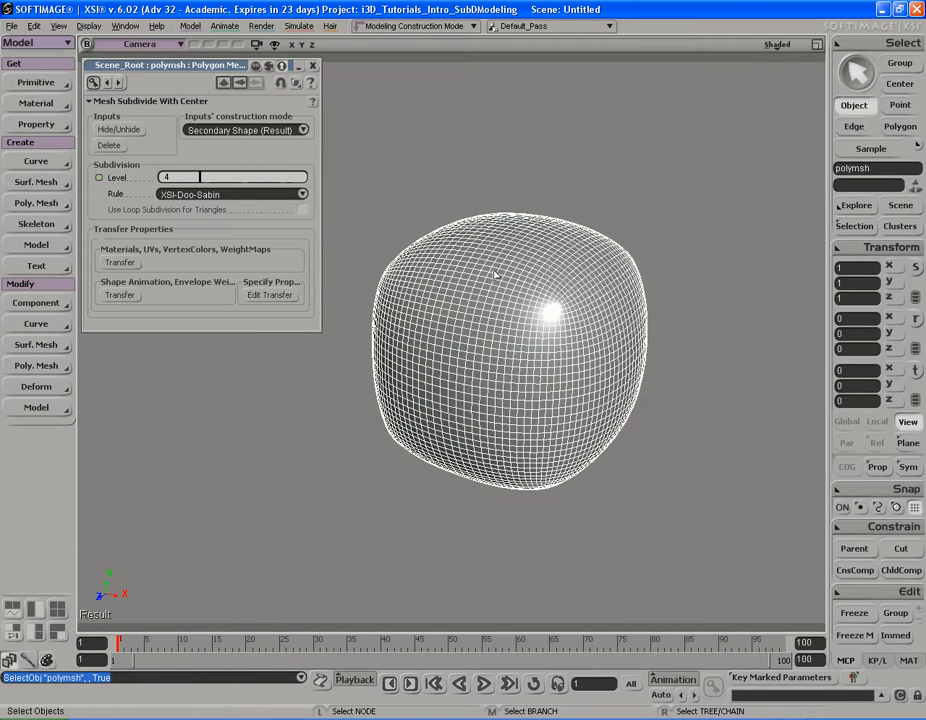
{"action": "left_click", "coordinate": [247, 197]}
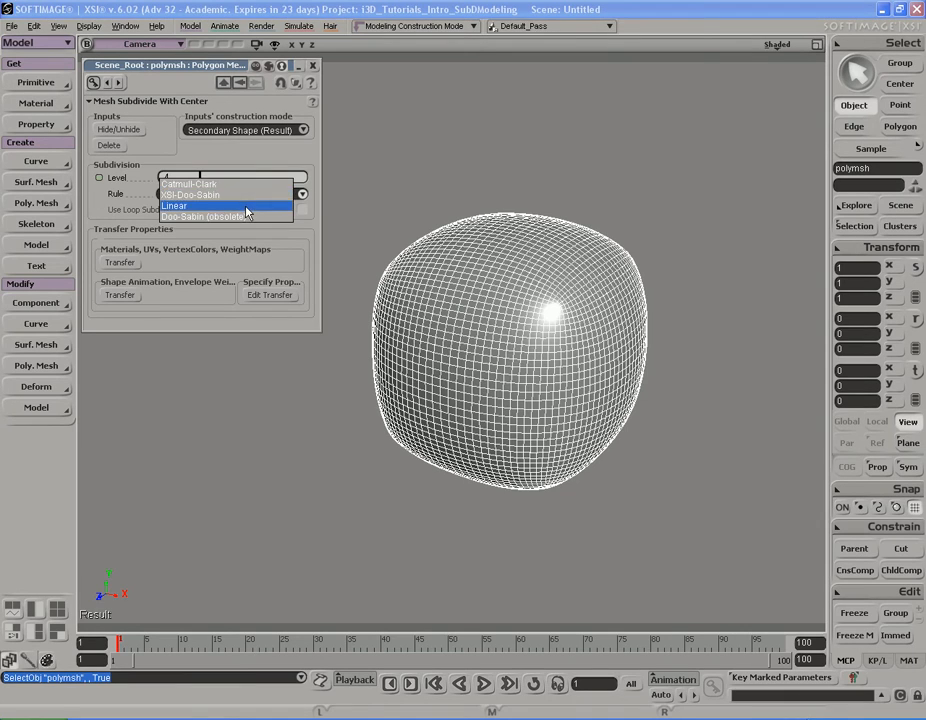
{"action": "left_click", "coordinate": [177, 148]}
{"action": "key", "text": "s"}
{"action": "right_click_drag", "start_coordinate": [490, 277], "coordinate": [508, 277]}
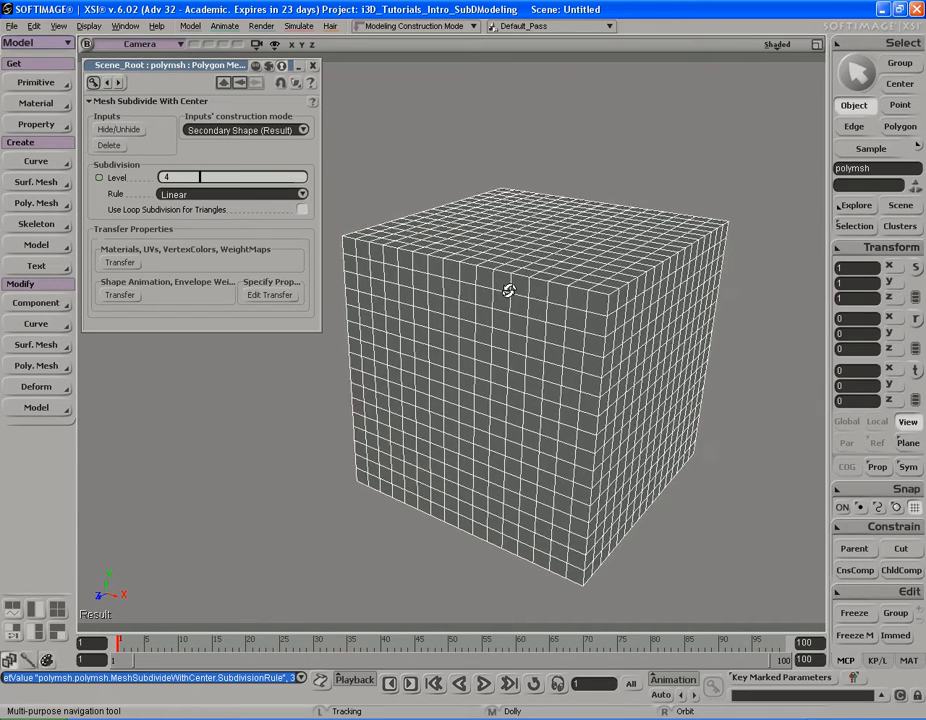
{"action": "key", "text": "space"}
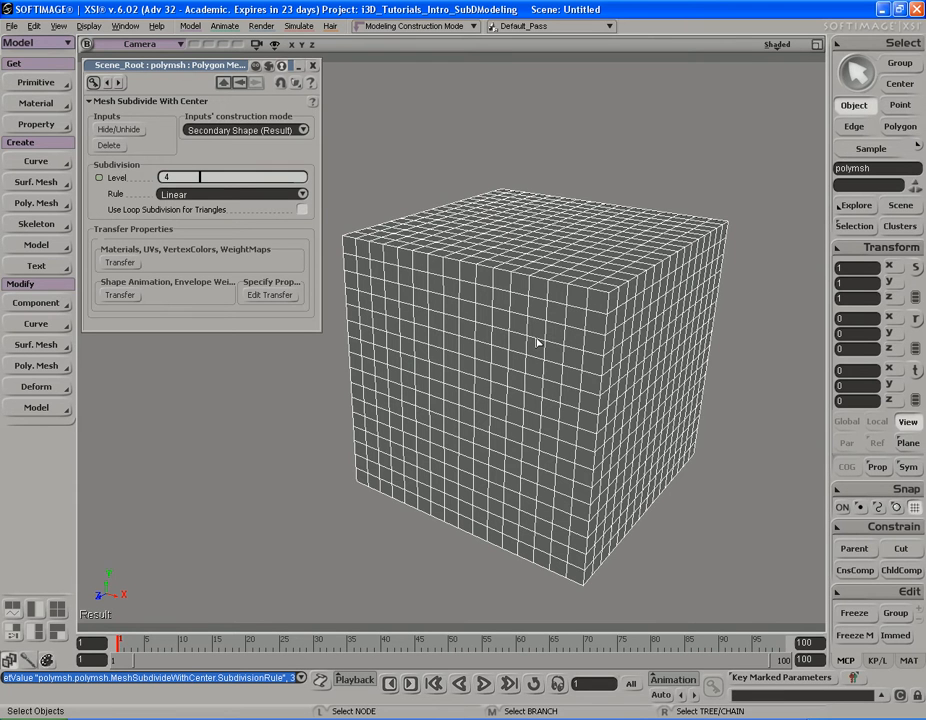
Select the subdivided mesh and examine how the Linear rule divides the cube's faces
{"action": "key", "text": "s"}
{"action": "right_click_drag", "start_coordinate": [525, 343], "coordinate": [543, 333]}
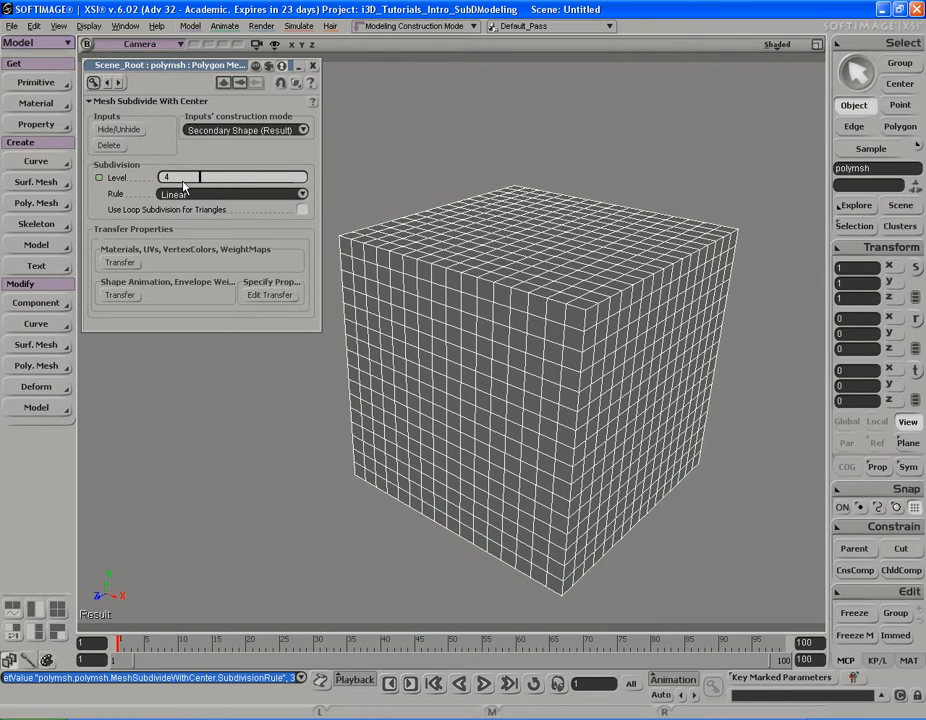
{"action": "left_click", "coordinate": [533, 316]}
{"action": "key", "text": "s"}
{"action": "right_click_drag", "start_coordinate": [521, 338], "coordinate": [498, 328]}
{"action": "key", "text": "space"}
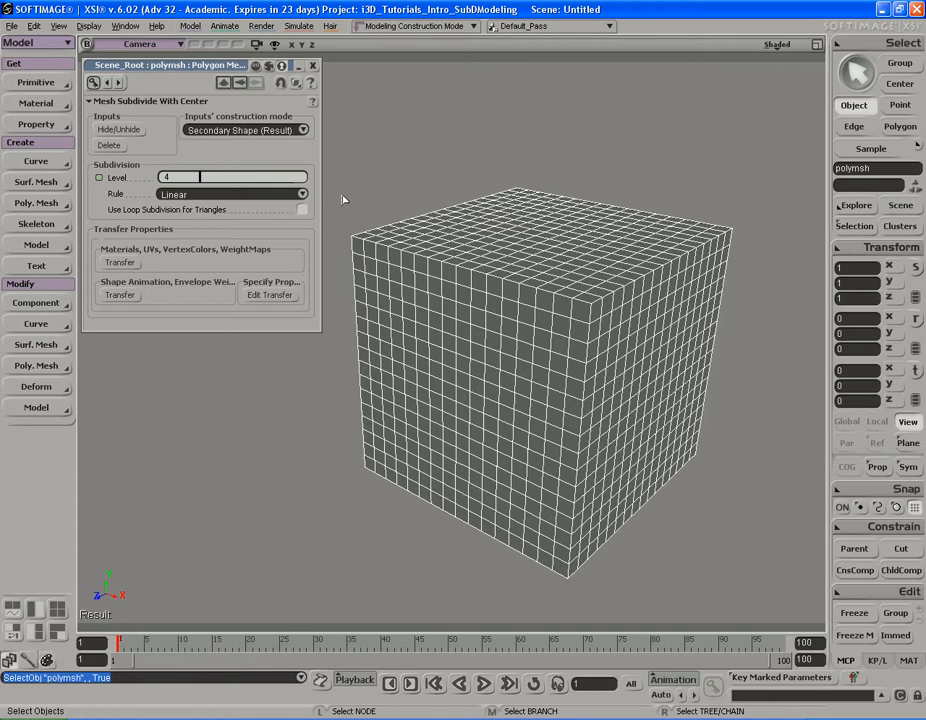
Change the subdivision rule to Doo-Sabin (obsolete) and inspect the rounded mesh
{"action": "left_click", "coordinate": [254, 197]}
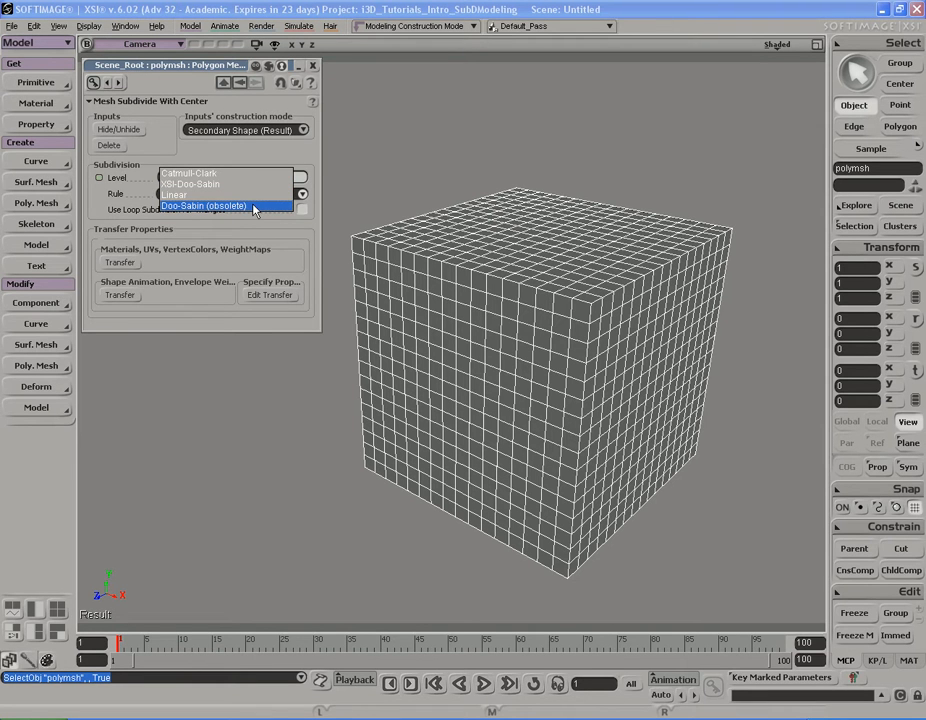
{"action": "left_click", "coordinate": [254, 206]}
{"action": "key", "text": "s"}
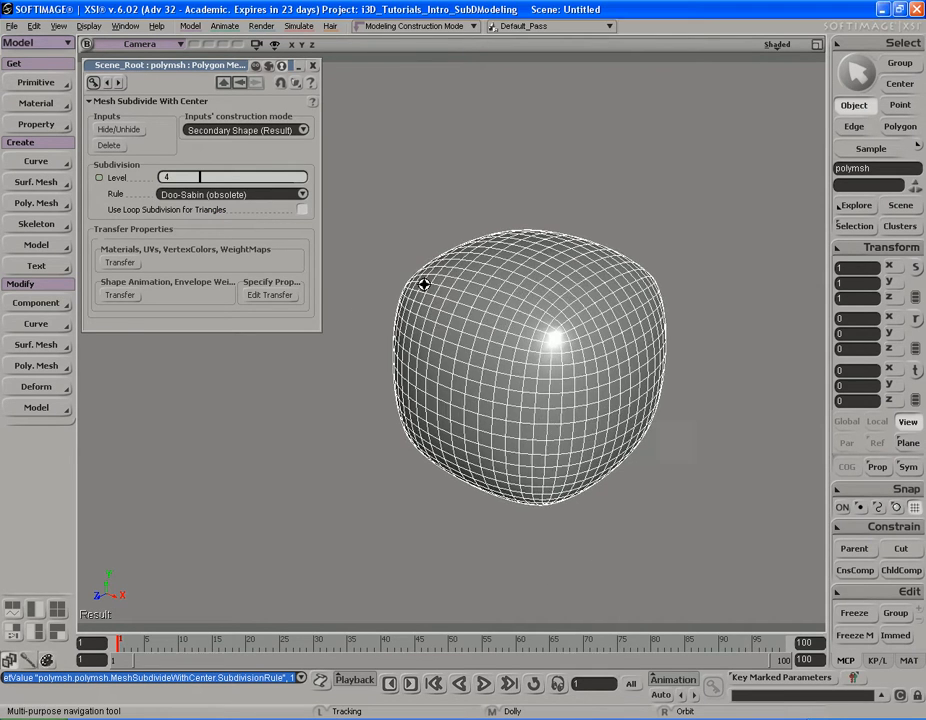
{"action": "right_click_drag", "start_coordinate": [424, 279], "coordinate": [366, 258]}
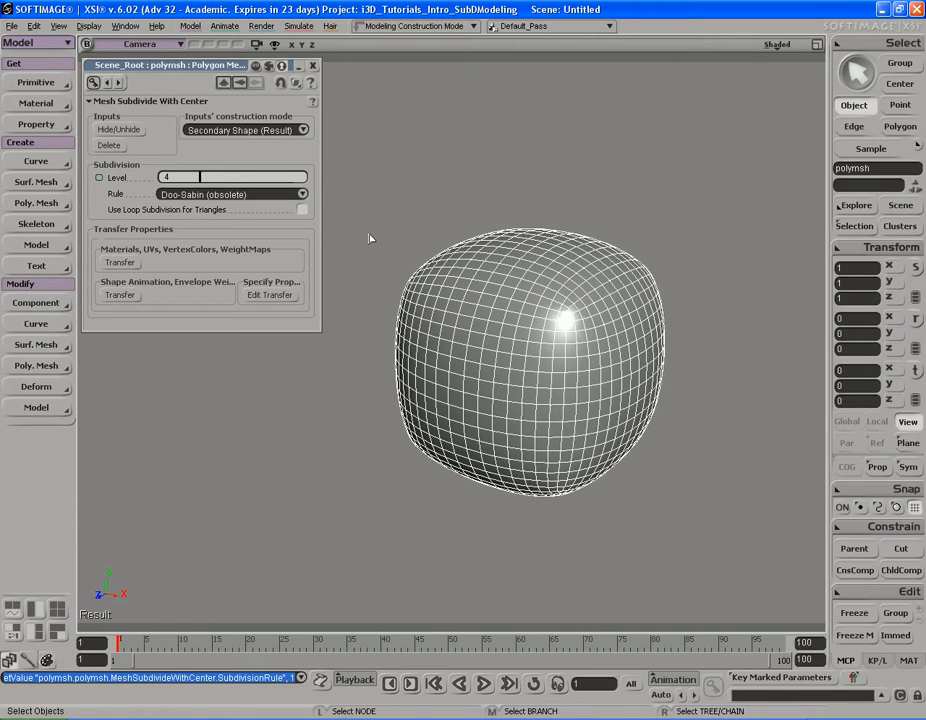
Switch the subdivision rule to XSI-Doo-Sabin and back to Doo-Sabin (obsolete) to compare their edge density
{"action": "left_click", "coordinate": [266, 195]}
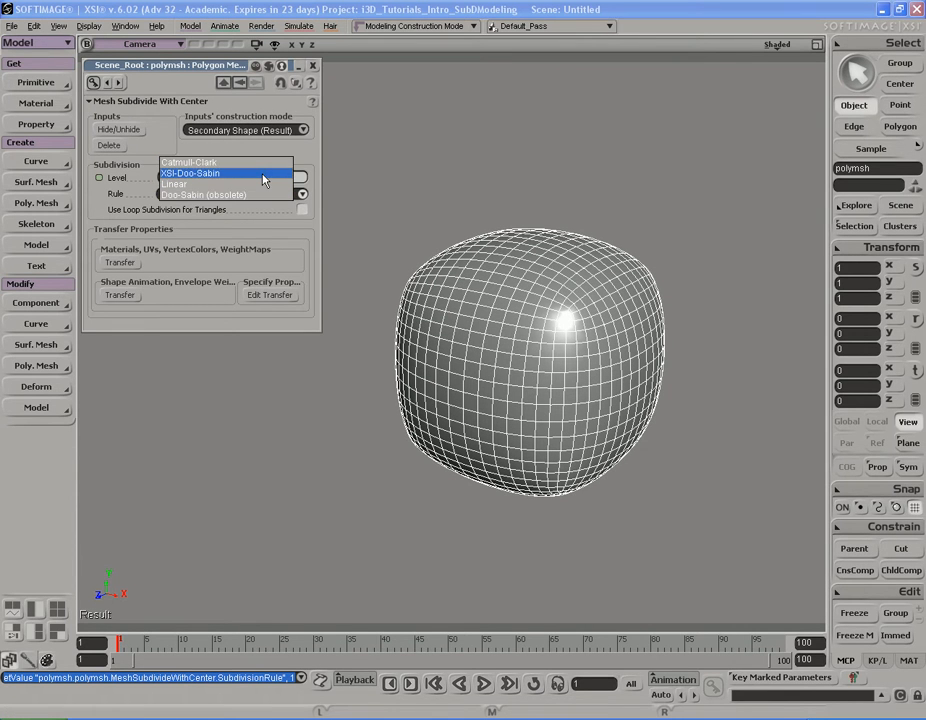
{"action": "left_click", "coordinate": [264, 180]}
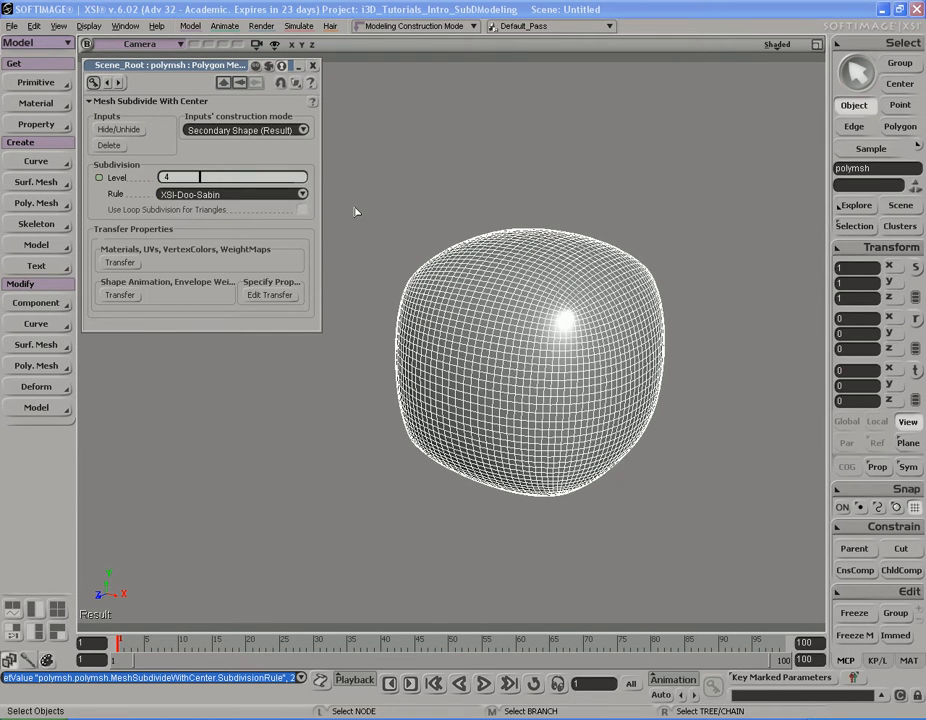
{"action": "left_click", "coordinate": [265, 194]}
{"action": "left_click", "coordinate": [265, 214]}
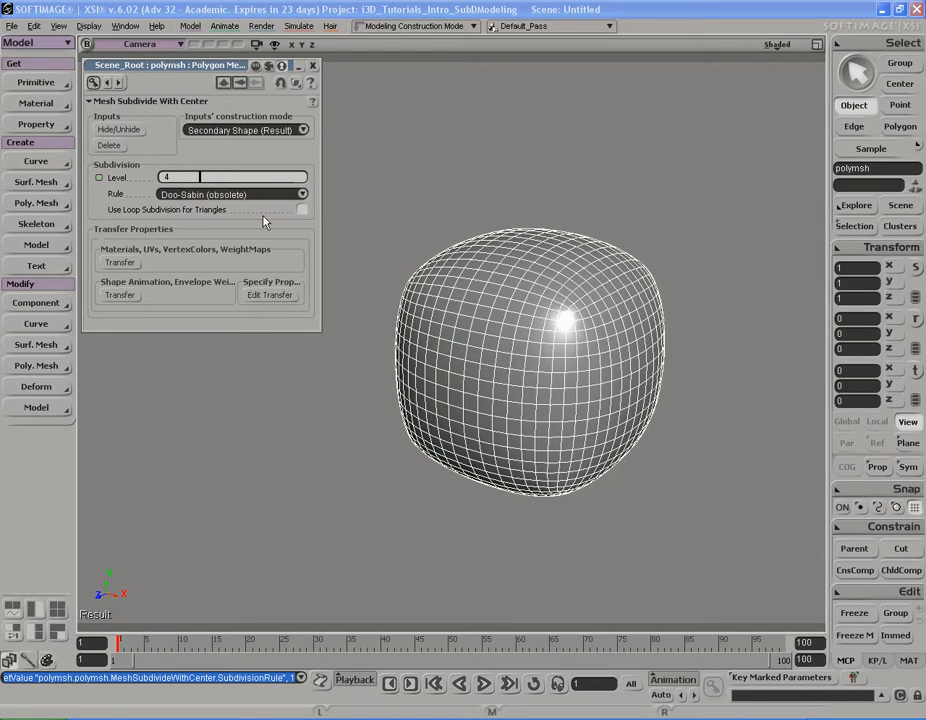
{"action": "key", "text": "s"}
{"action": "mouse_move", "coordinate": [451, 265]}
{"action": "right_mouse_down"}
{"action": "mouse_move", "coordinate": [480, 236]}
{"action": "mouse_move", "coordinate": [473, 229]}
{"action": "mouse_move", "coordinate": [453, 245]}
{"action": "mouse_move", "coordinate": [443, 264]}
{"action": "mouse_move", "coordinate": [451, 267]}
{"action": "mouse_move", "coordinate": [440, 271]}
{"action": "mouse_move", "coordinate": [449, 272]}
{"action": "right_mouse_up"}
{"action": "key", "text": "space"}
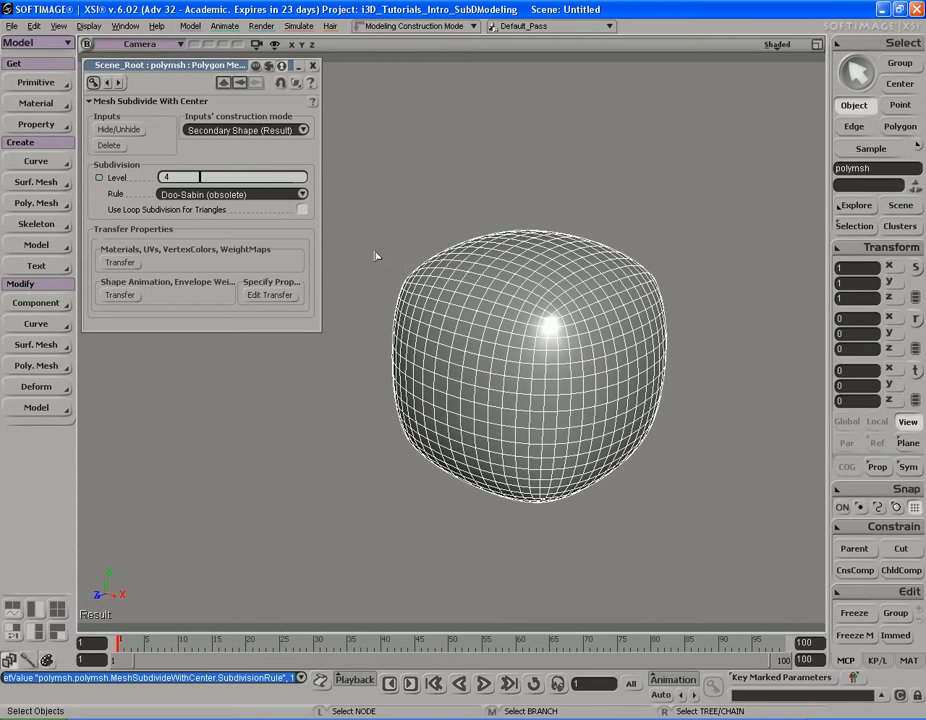
Repeat the comparison by setting the rule to XSI-Doo-Sabin, returning to Doo-Sabin (obsolete) and inspecting the mesh
{"action": "left_click", "coordinate": [265, 196]}
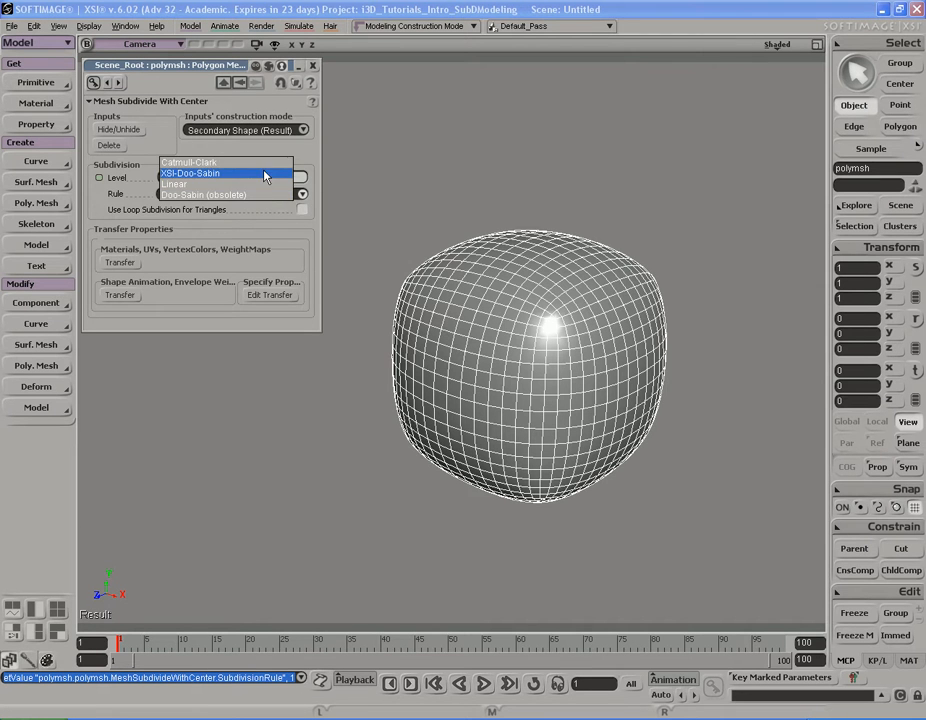
{"action": "left_click", "coordinate": [200, 173]}
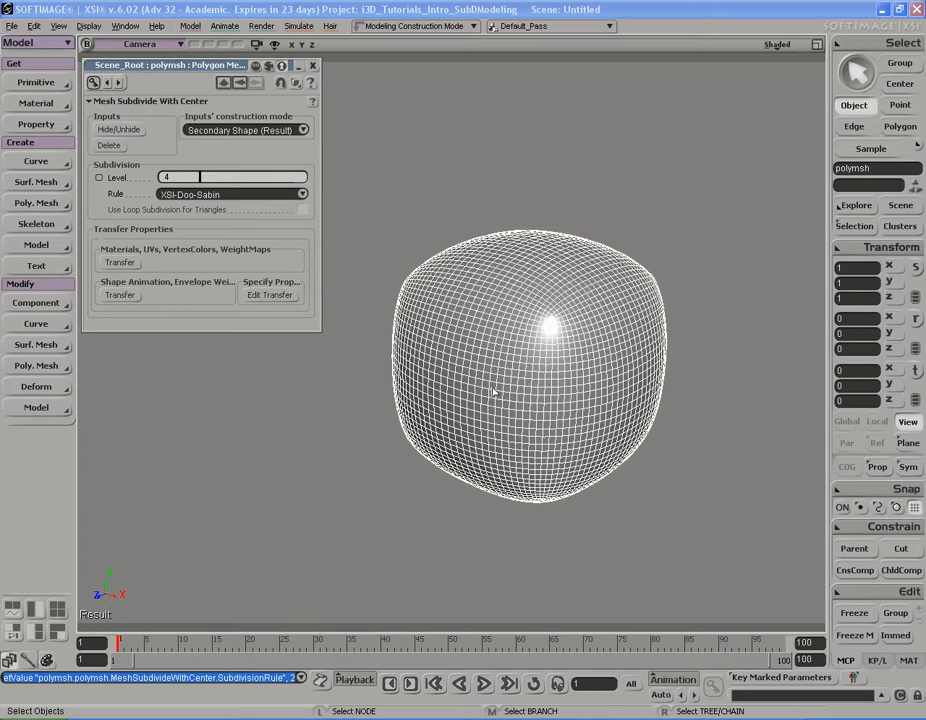
{"action": "left_click", "coordinate": [279, 194]}
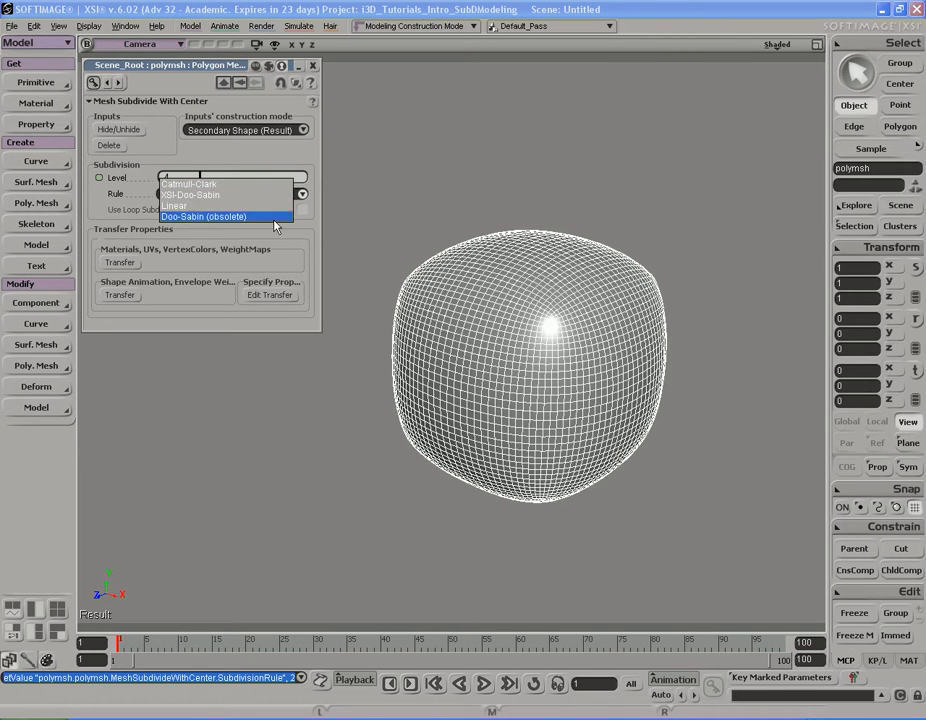
{"action": "left_click", "coordinate": [285, 206]}
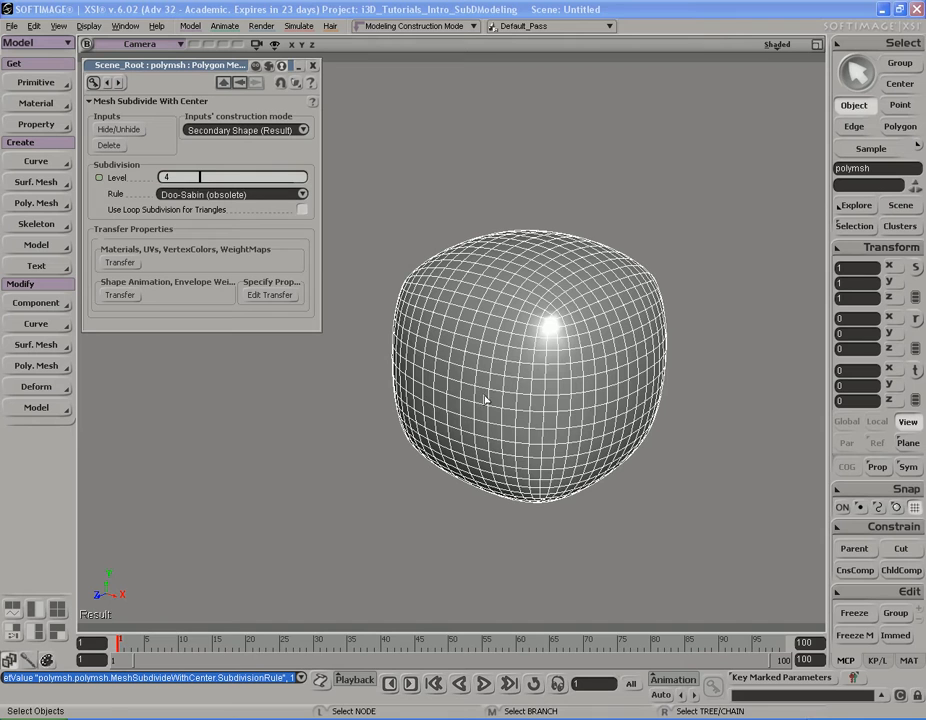
{"action": "key", "text": "s"}
{"action": "left_click_drag", "start_coordinate": [484, 325], "coordinate": [478, 345]}
{"action": "mouse_move", "coordinate": [478, 345]}
{"action": "right_mouse_down"}
{"action": "mouse_move", "coordinate": [484, 354]}
{"action": "mouse_move", "coordinate": [515, 329]}
{"action": "mouse_move", "coordinate": [494, 354]}
{"action": "mouse_move", "coordinate": [473, 358]}
{"action": "right_mouse_up"}
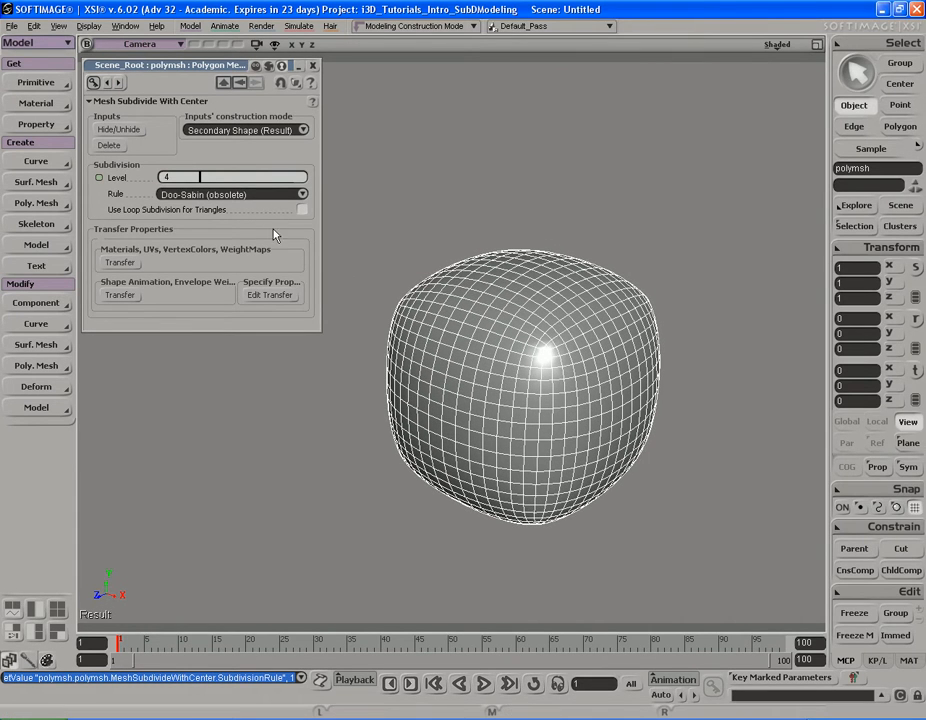
Set the subdivision rule to Catmull-Clark and inspect the resulting mesh from several angles
{"action": "left_click", "coordinate": [279, 194]}
{"action": "left_click", "coordinate": [263, 163]}
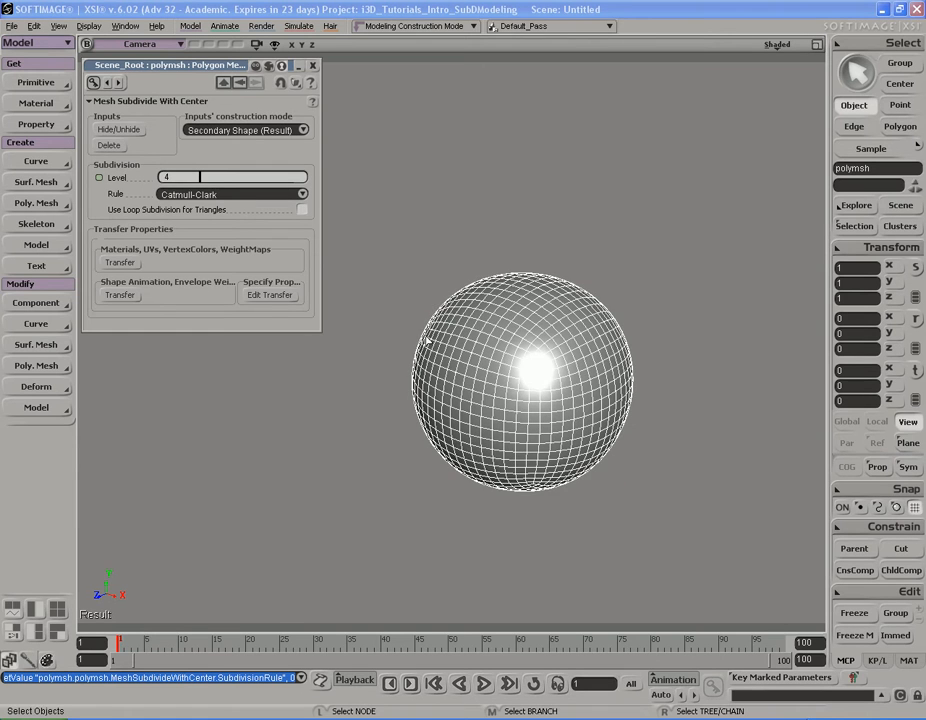
{"action": "key", "text": "s"}
{"action": "left_click_drag", "start_coordinate": [480, 405], "coordinate": [472, 393]}
{"action": "right_click_drag", "start_coordinate": [472, 393], "coordinate": [539, 409]}
{"action": "key", "text": "space"}
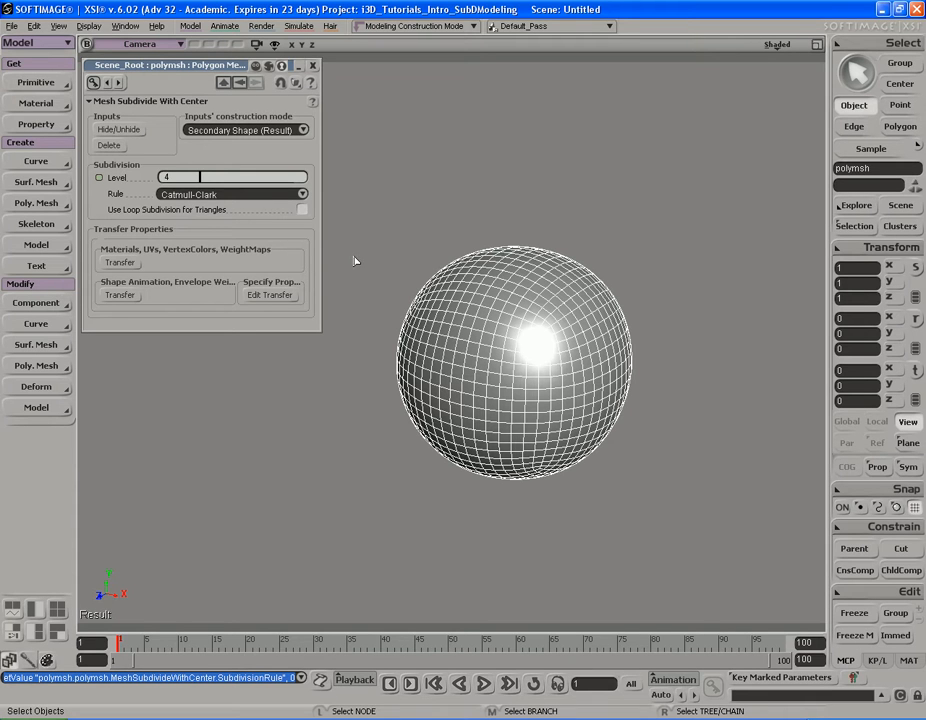
Switch the subdivision rule to XSI-Doo-Sabin and back to Catmull-Clark to compare the two shapes
{"action": "left_click", "coordinate": [268, 195]}
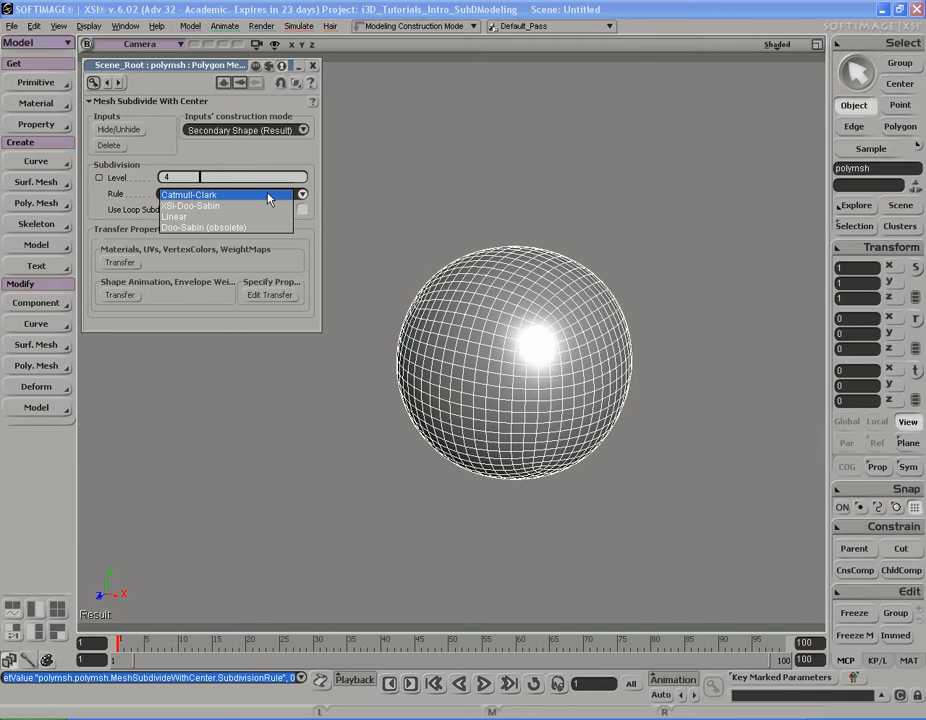
{"action": "left_click", "coordinate": [200, 205]}
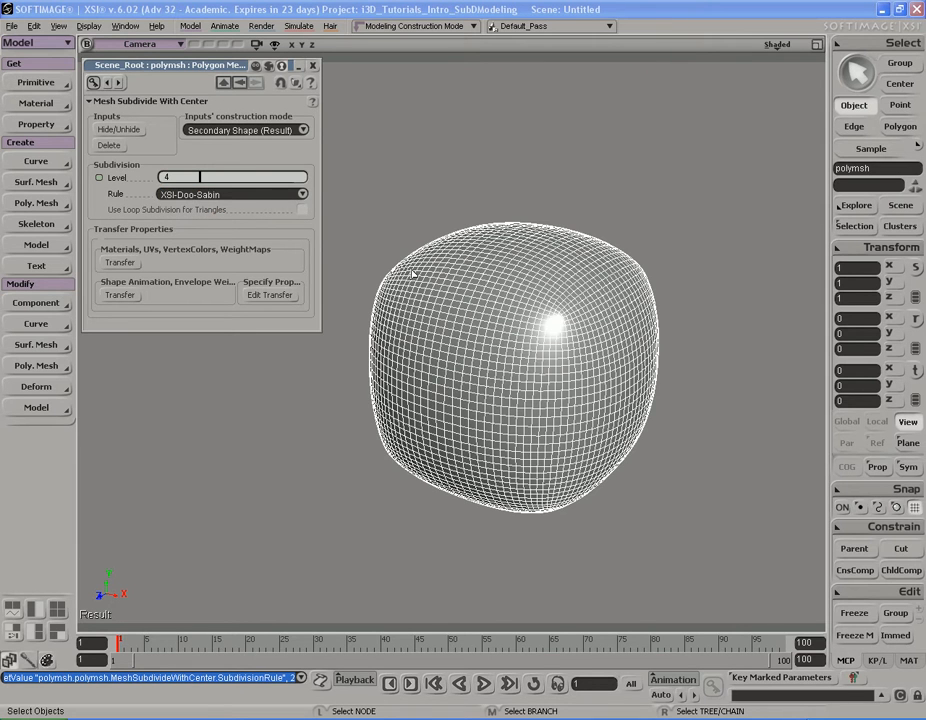
{"action": "left_click", "coordinate": [276, 201]}
{"action": "left_click", "coordinate": [276, 191]}
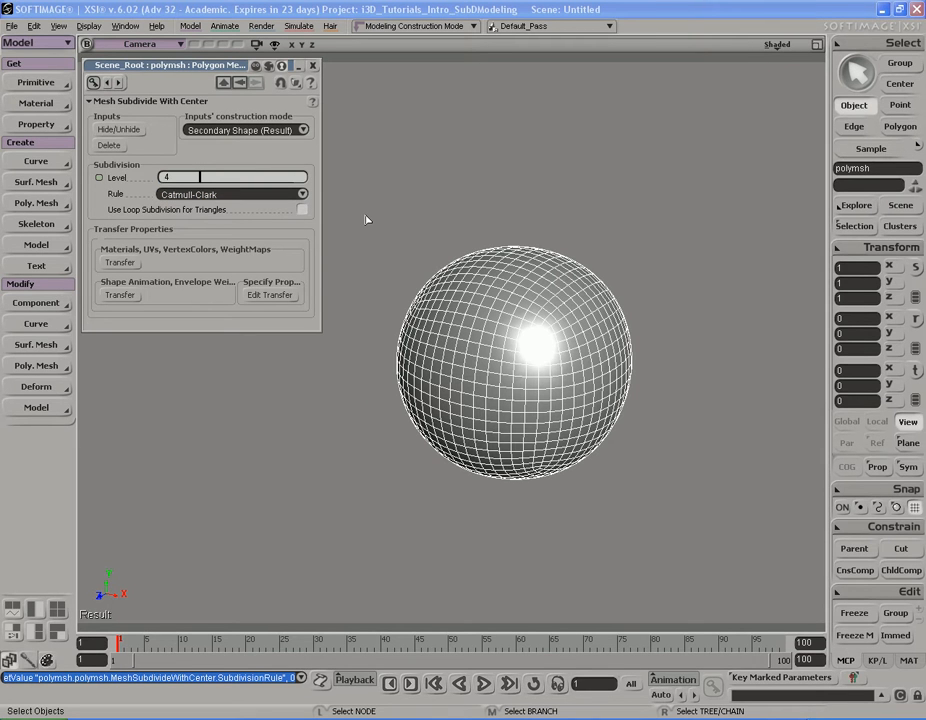
{"action": "key", "text": "s"}
{"action": "left_click_drag", "start_coordinate": [387, 246], "coordinate": [376, 257]}
{"action": "right_click_drag", "start_coordinate": [376, 257], "coordinate": [374, 259]}
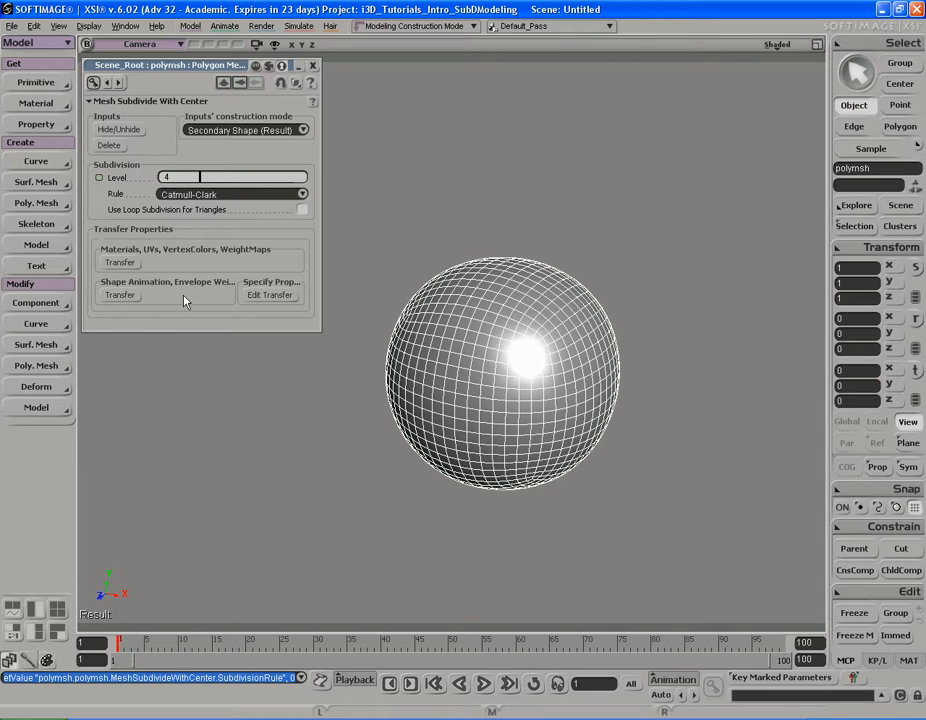
Unhide the original input cube of the subdivision and view it as a shaded object
{"action": "key", "text": "s"}
{"action": "right_click_drag", "start_coordinate": [537, 291], "coordinate": [521, 320]}
{"action": "key", "text": "space"}
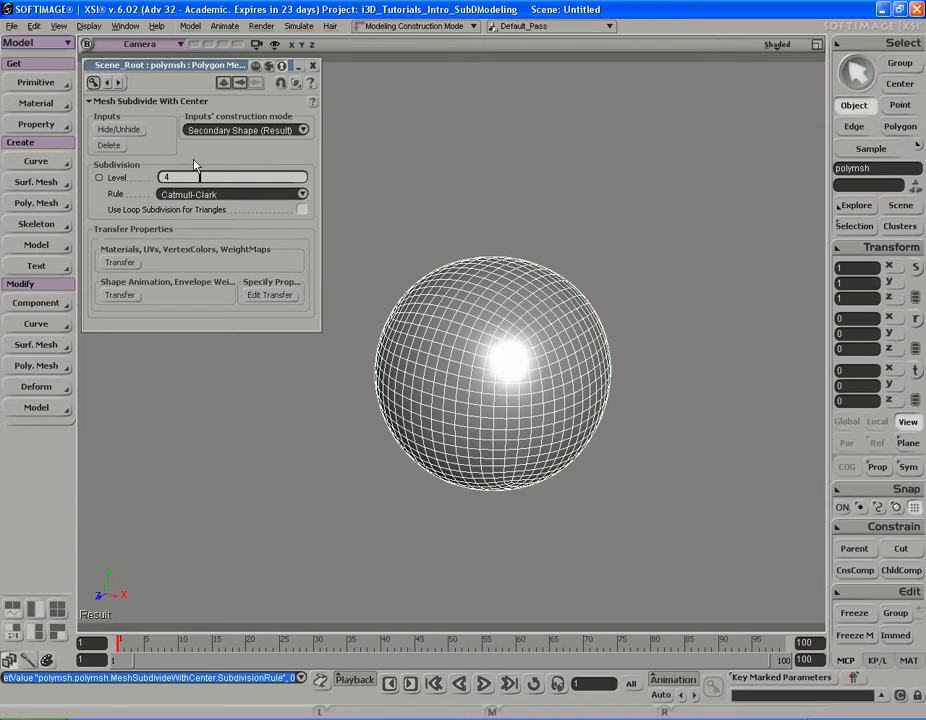
{"action": "left_click", "coordinate": [137, 133]}
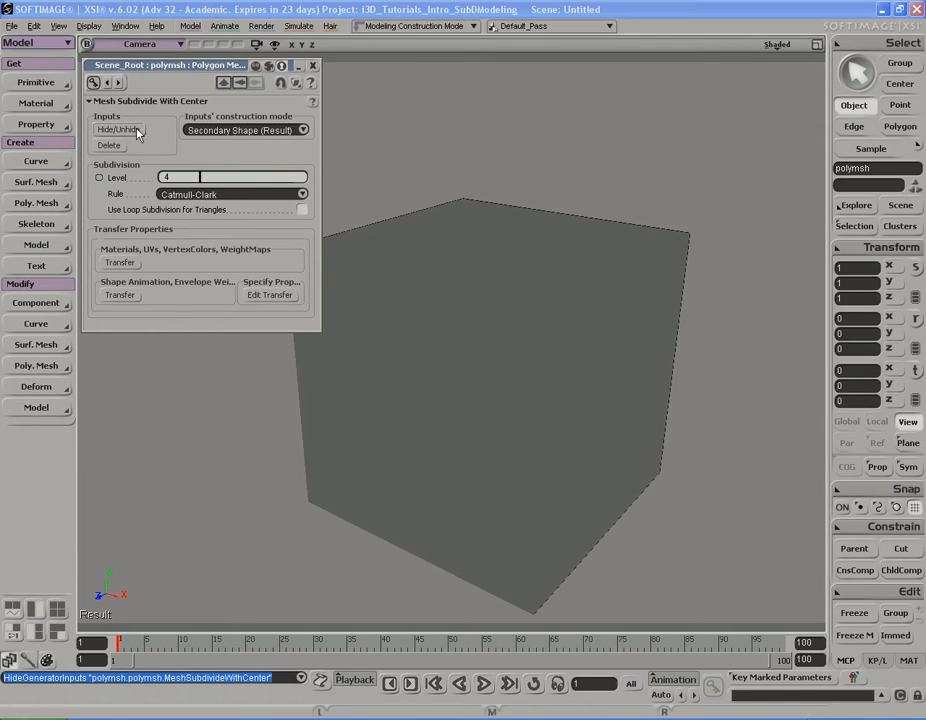
{"action": "key", "text": "s"}
{"action": "middle_click_drag", "start_coordinate": [564, 326], "coordinate": [551, 315]}
{"action": "left_click_drag", "start_coordinate": [551, 315], "coordinate": [564, 322]}
{"action": "right_click_drag", "start_coordinate": [564, 322], "coordinate": [562, 322]}
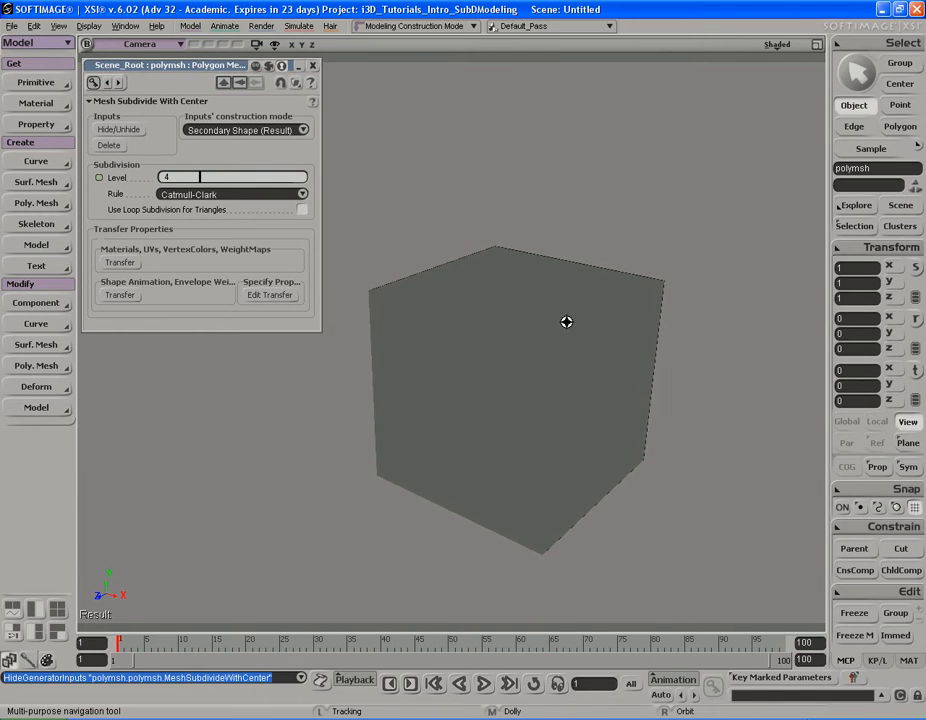
{"action": "left_click_drag", "start_coordinate": [562, 322], "coordinate": [554, 318]}
{"action": "right_click_drag", "start_coordinate": [554, 318], "coordinate": [587, 322]}
{"action": "key", "text": "s"}
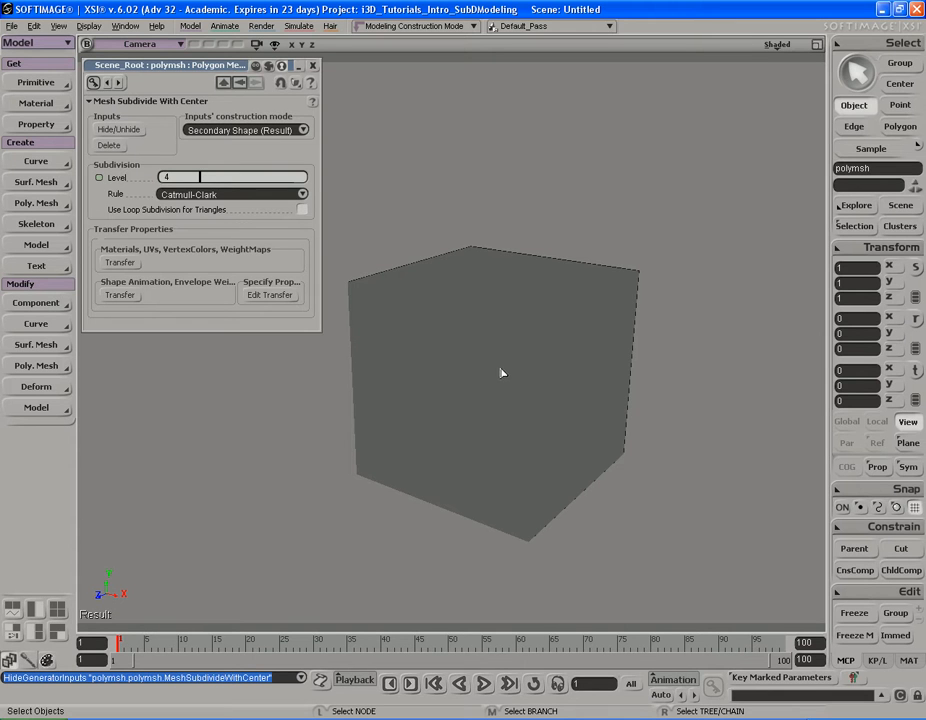
Switch the camera view to wireframe display and examine the subdivided mesh inside the original cube
{"action": "middle_click", "coordinate": [777, 46]}
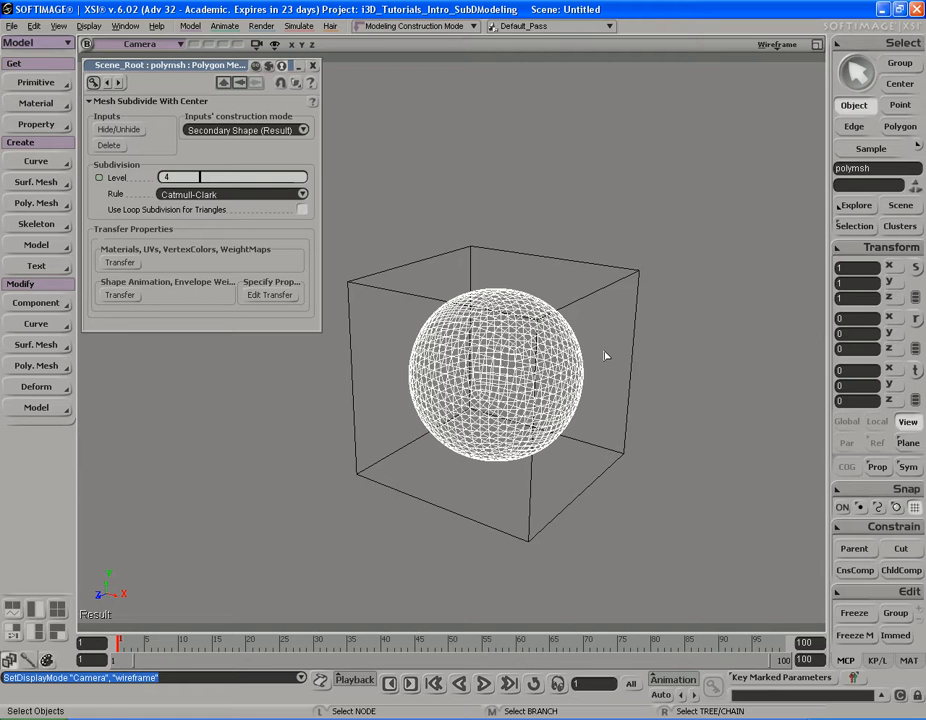
{"action": "key", "text": "s"}
{"action": "right_click_drag", "start_coordinate": [607, 305], "coordinate": [612, 331]}
{"action": "key", "text": "s"}
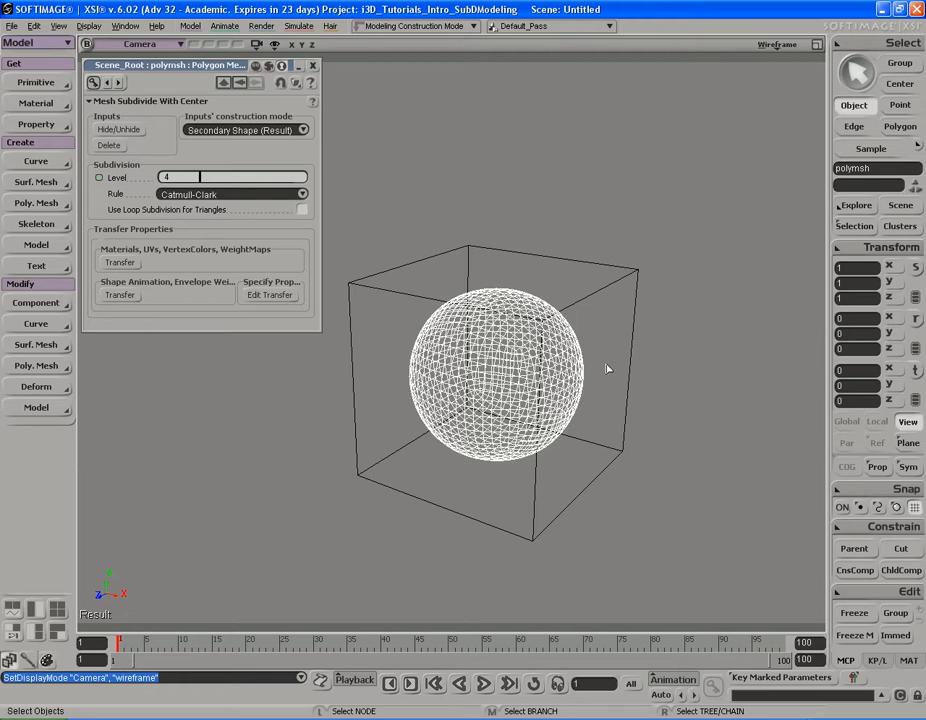
{"action": "key", "text": "s"}
{"action": "left_click_drag", "start_coordinate": [664, 366], "coordinate": [659, 362]}
{"action": "right_click_drag", "start_coordinate": [659, 362], "coordinate": [649, 362]}
{"action": "middle_click_drag", "start_coordinate": [649, 362], "coordinate": [645, 360]}
{"action": "left_click_drag", "start_coordinate": [643, 354], "coordinate": [644, 356]}
{"action": "right_click_drag", "start_coordinate": [644, 356], "coordinate": [645, 356]}
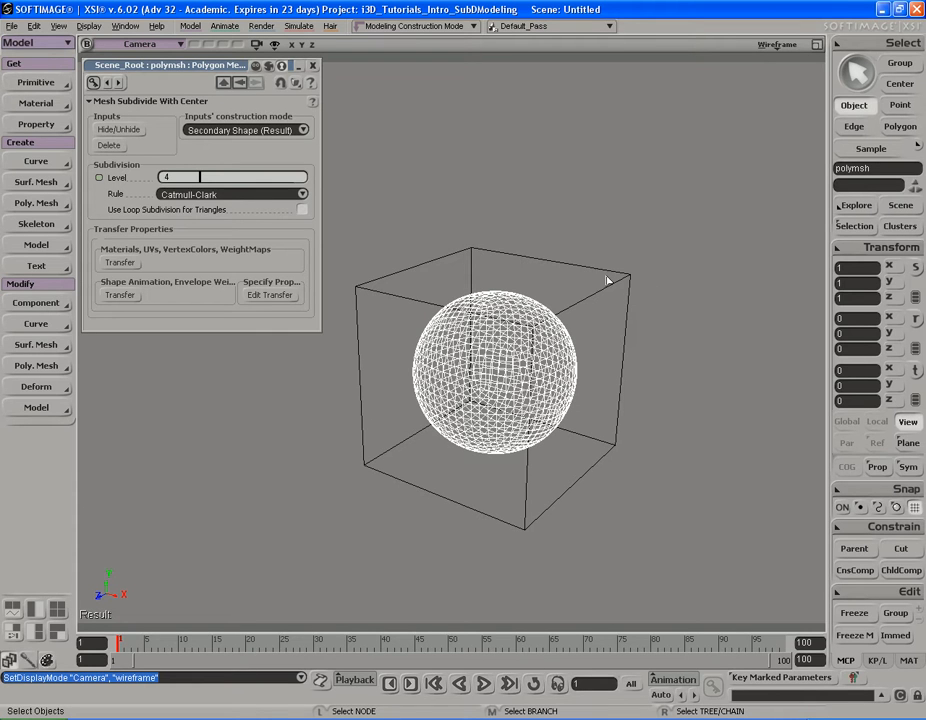
Select the outer cube, apply a Lambert material to it and move the material's properties clear of the subdivision settings
{"action": "left_click_drag", "start_coordinate": [607, 261], "coordinate": [653, 311]}
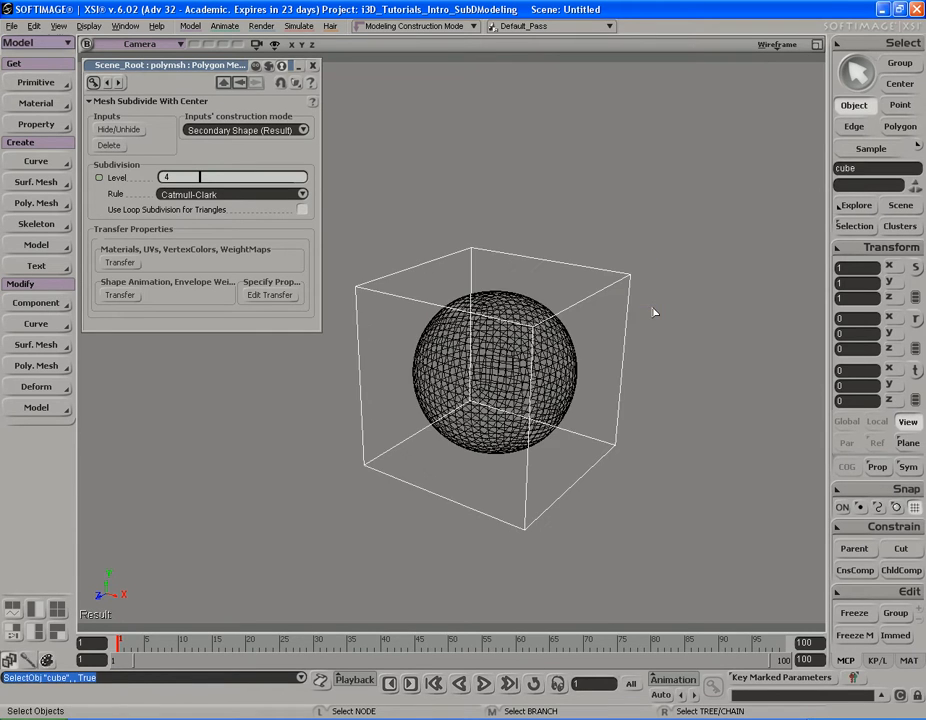
{"action": "left_click", "coordinate": [36, 104]}
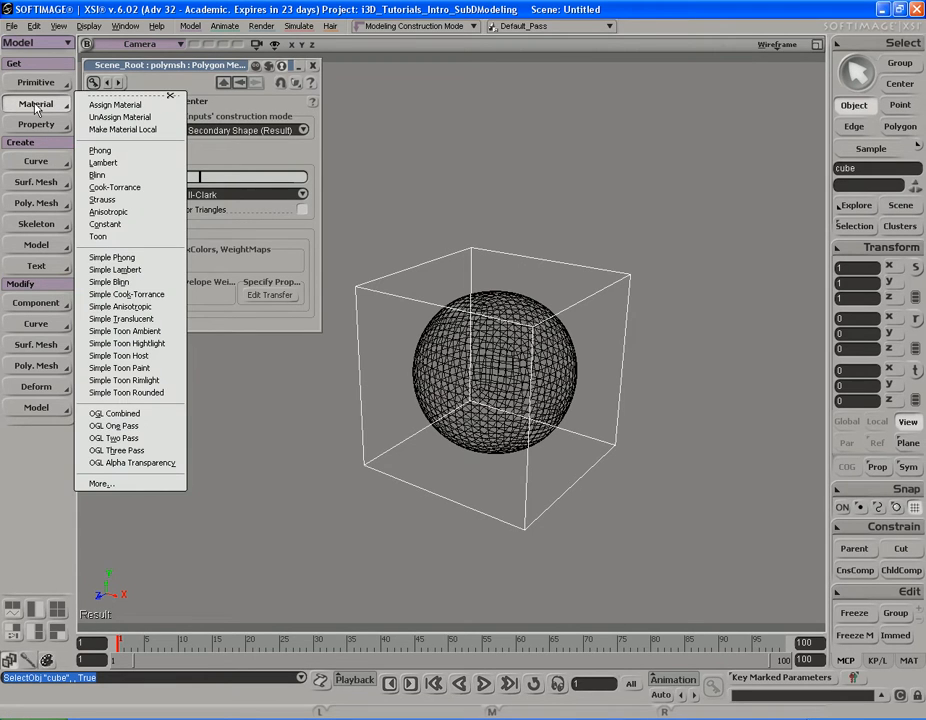
{"action": "left_click", "coordinate": [129, 163]}
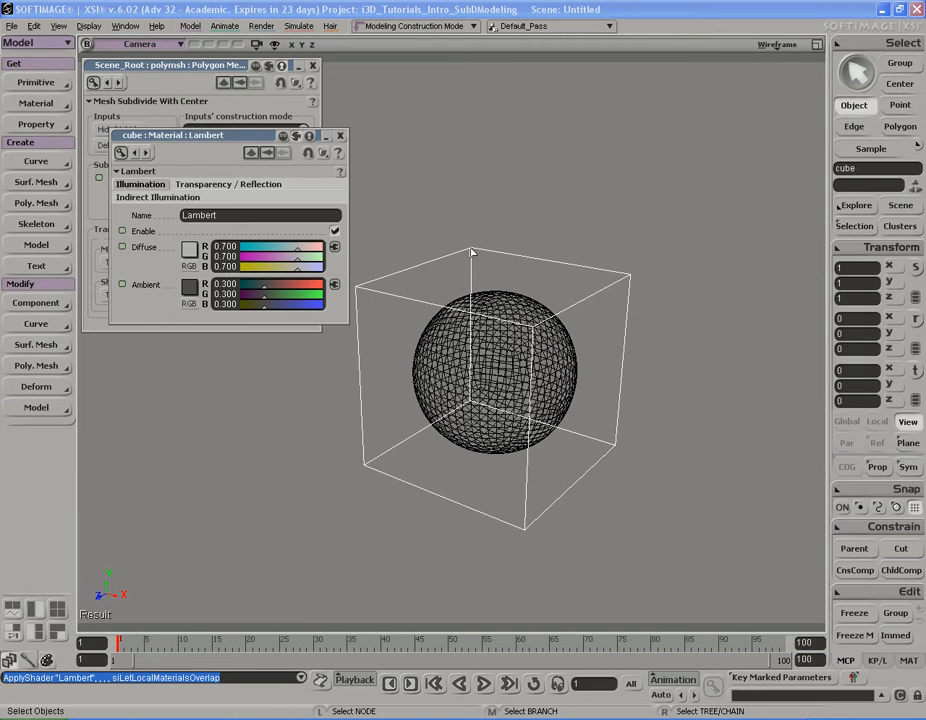
{"action": "left_click_drag", "start_coordinate": [223, 146], "coordinate": [514, 93]}
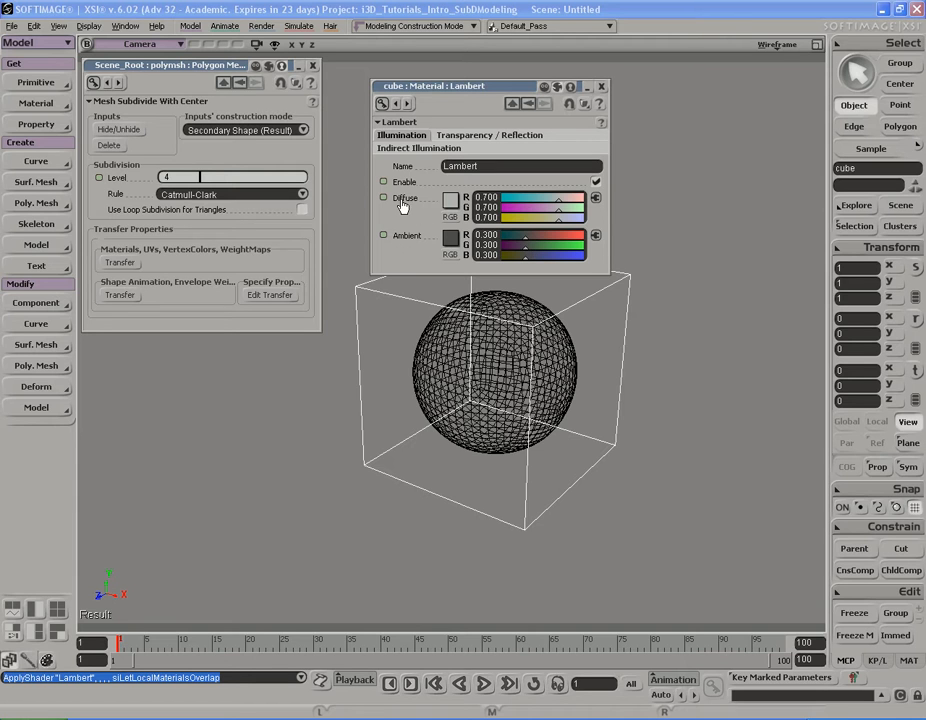
Connect a Checkerboard texture to the diffuse colour of the cube's Lambert material and close its properties
{"action": "left_click", "coordinate": [596, 200]}
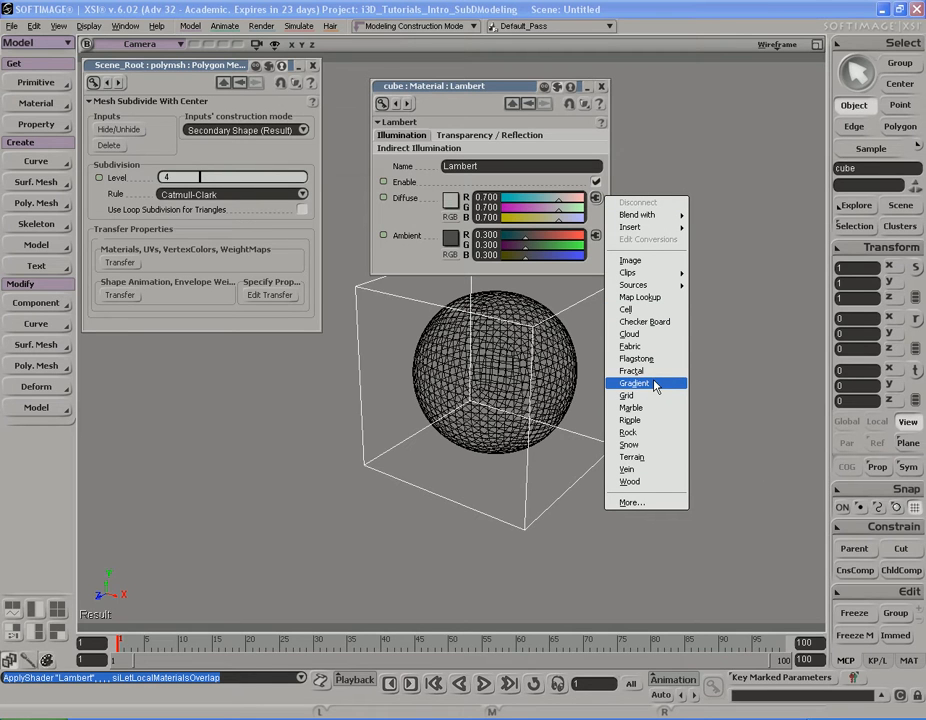
{"action": "left_click", "coordinate": [659, 327]}
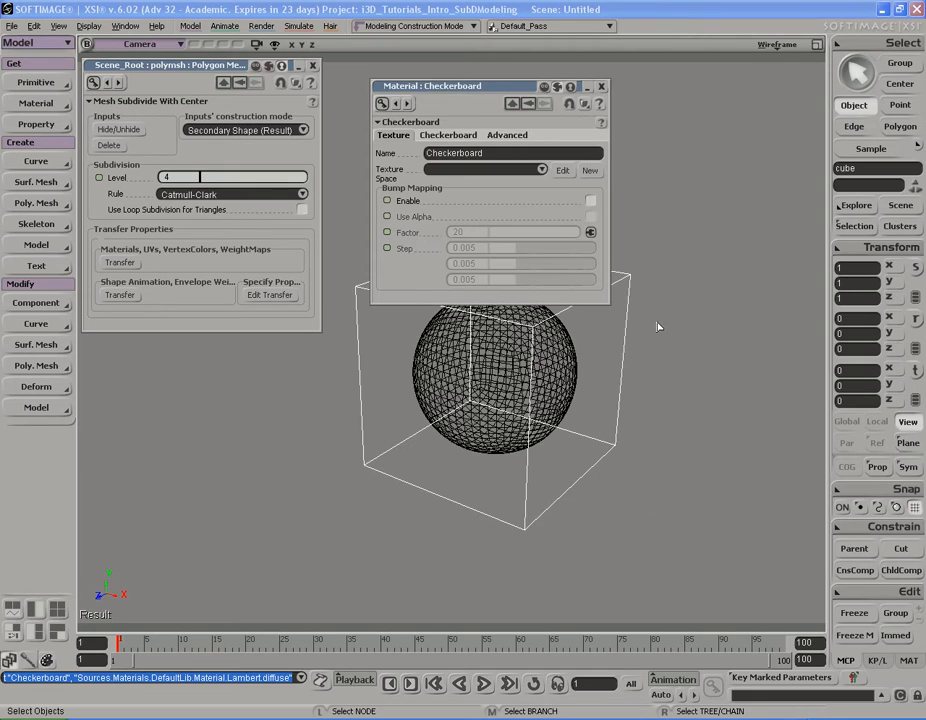
{"action": "left_click", "coordinate": [601, 86]}
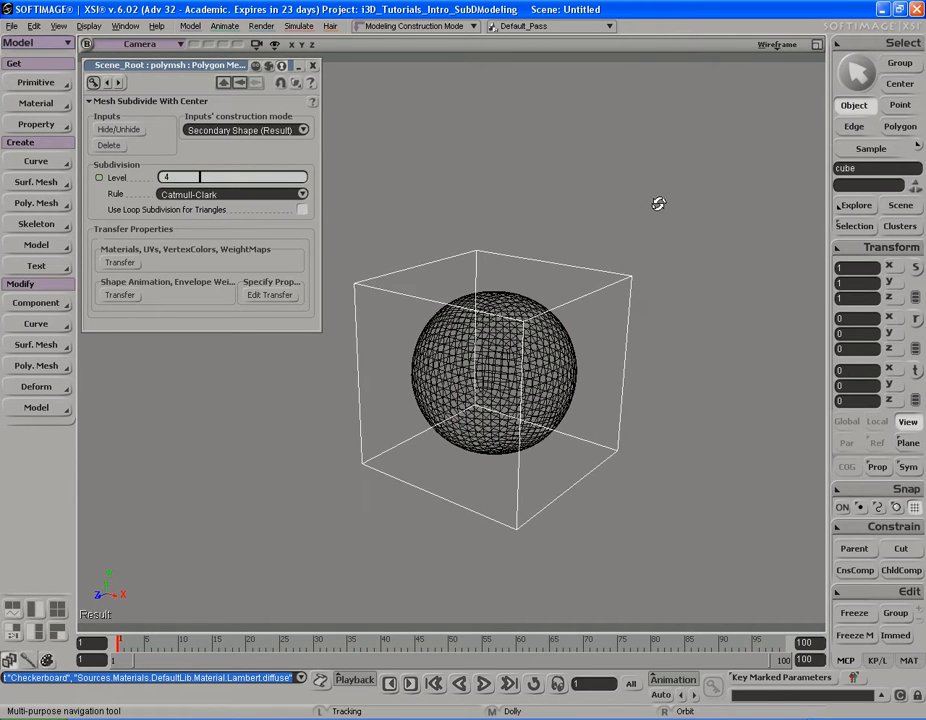
Switch the camera view to shaded display and render the whole cube in a render region drawn around it
{"action": "left_click", "coordinate": [778, 46]}
{"action": "key", "text": "s"}
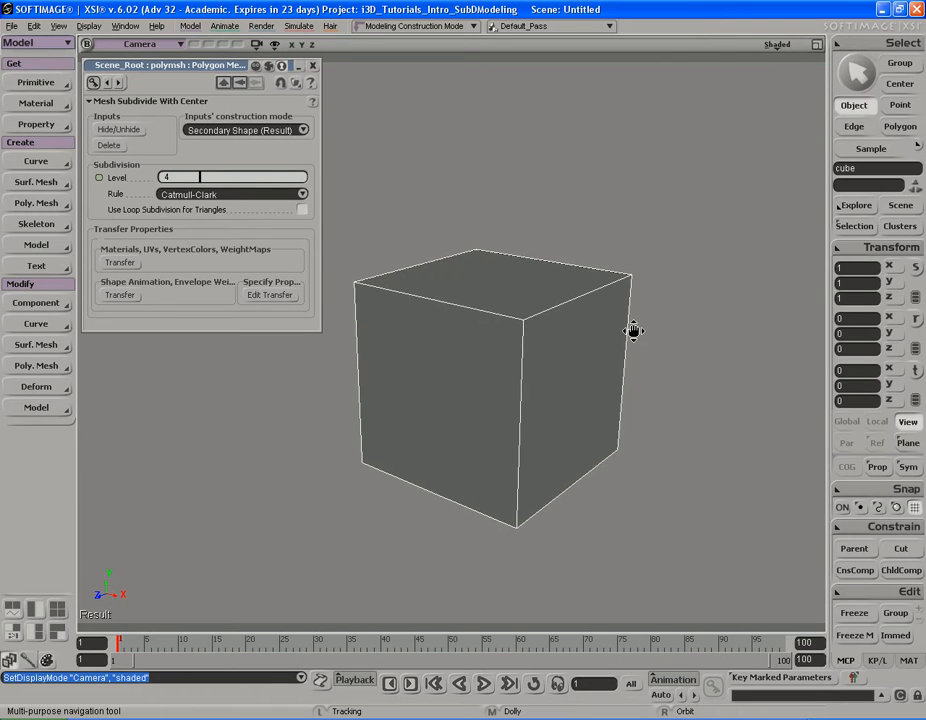
{"action": "key", "text": "space"}
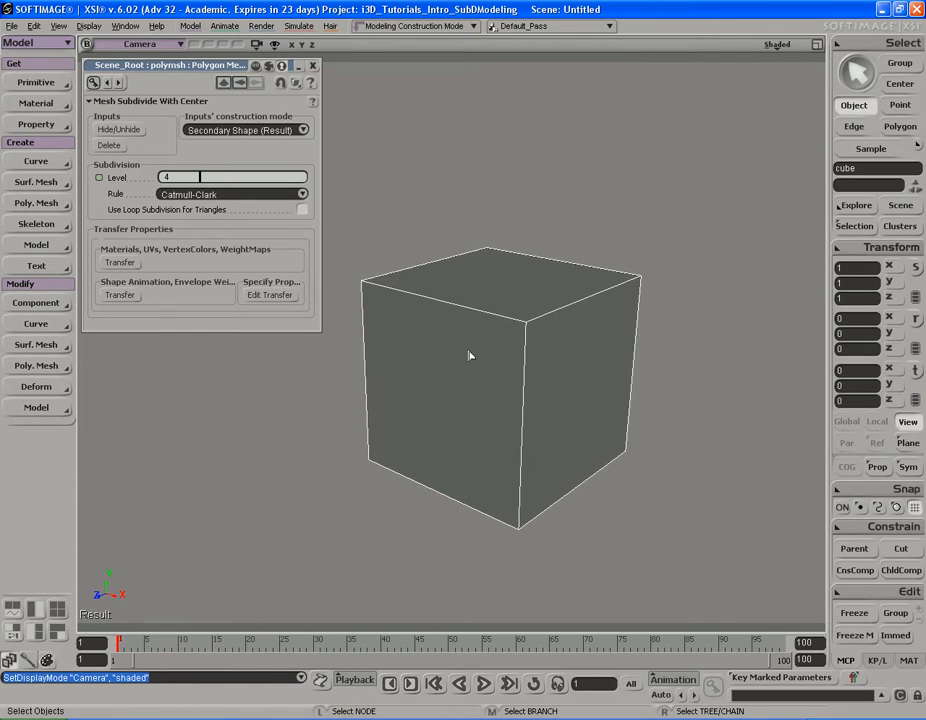
{"action": "key", "text": "q"}
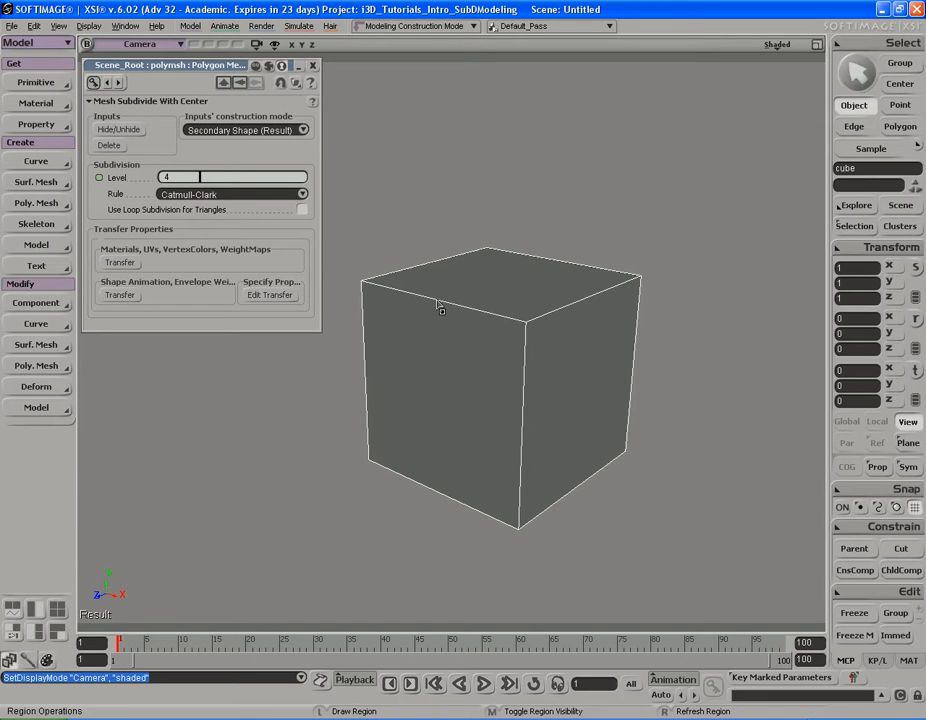
{"action": "mouse_move", "coordinate": [347, 184]}
{"action": "left_mouse_down"}
{"action": "mouse_move", "coordinate": [682, 430]}
{"action": "mouse_move", "coordinate": [684, 517]}
{"action": "mouse_move", "coordinate": [653, 530]}
{"action": "mouse_move", "coordinate": [677, 547]}
{"action": "mouse_move", "coordinate": [668, 533]}
{"action": "left_mouse_up"}
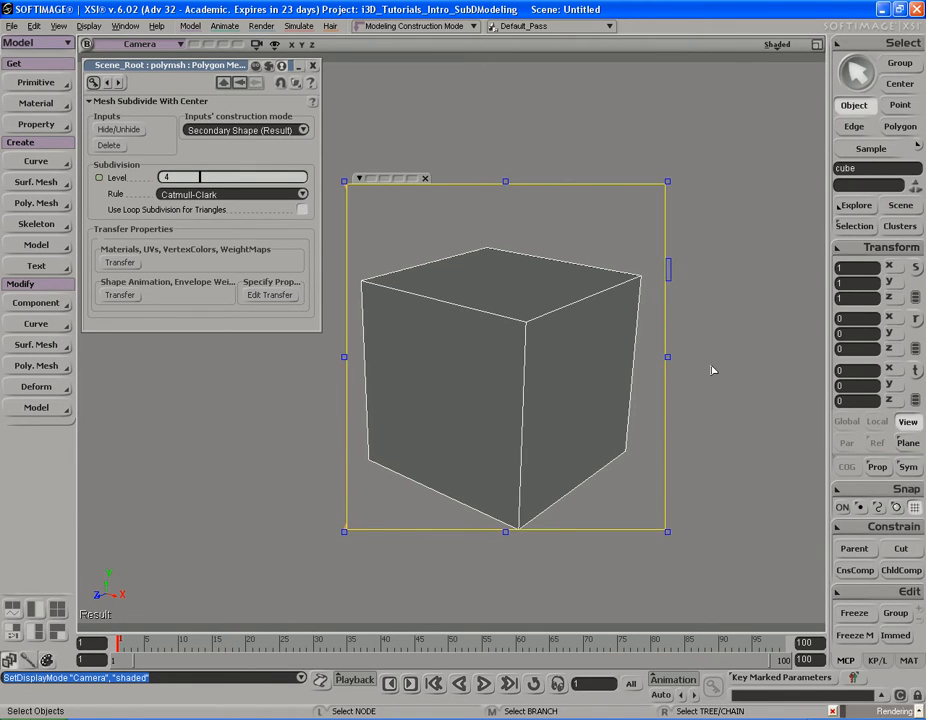
{"action": "left_click_drag", "start_coordinate": [669, 275], "coordinate": [672, 262]}
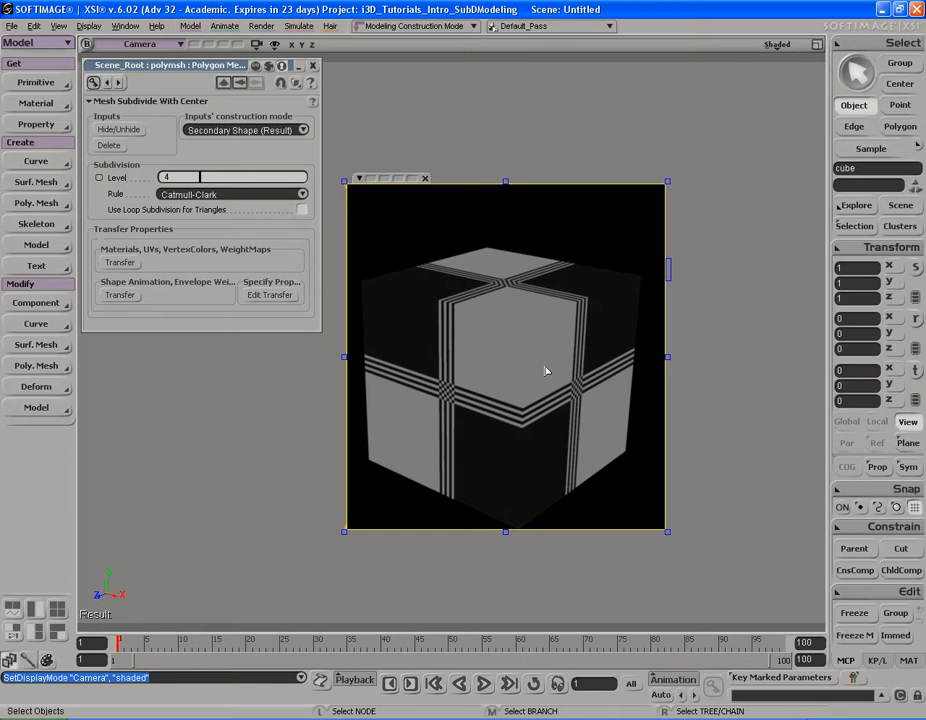
Hide the input cube and transfer its materials, UVs, vertex colours and weight maps to the subdivided mesh
{"action": "left_click", "coordinate": [125, 131]}
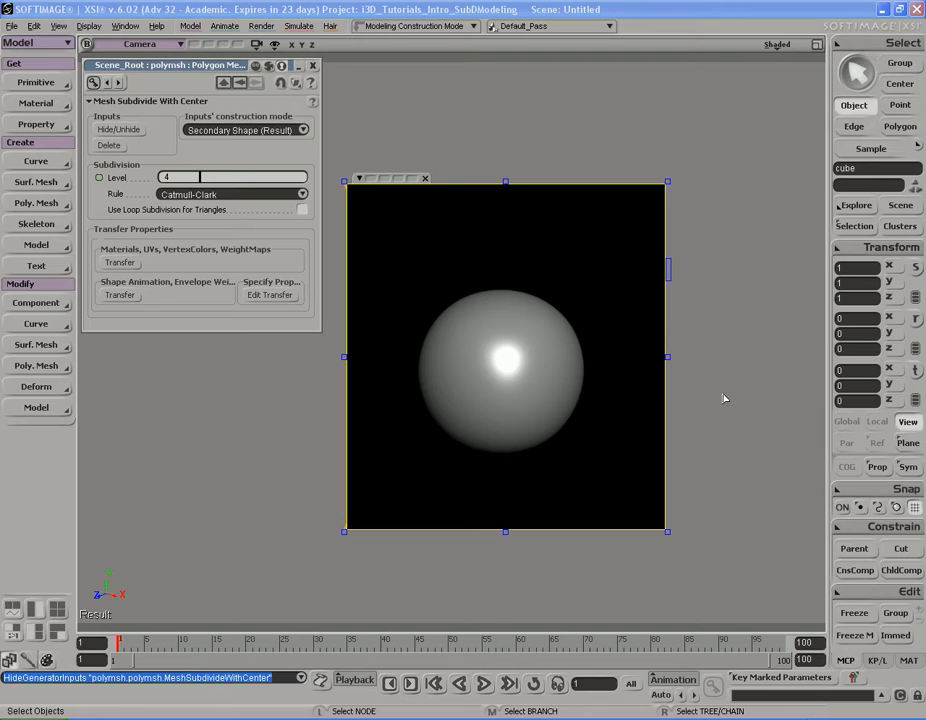
{"action": "left_click", "coordinate": [120, 263]}
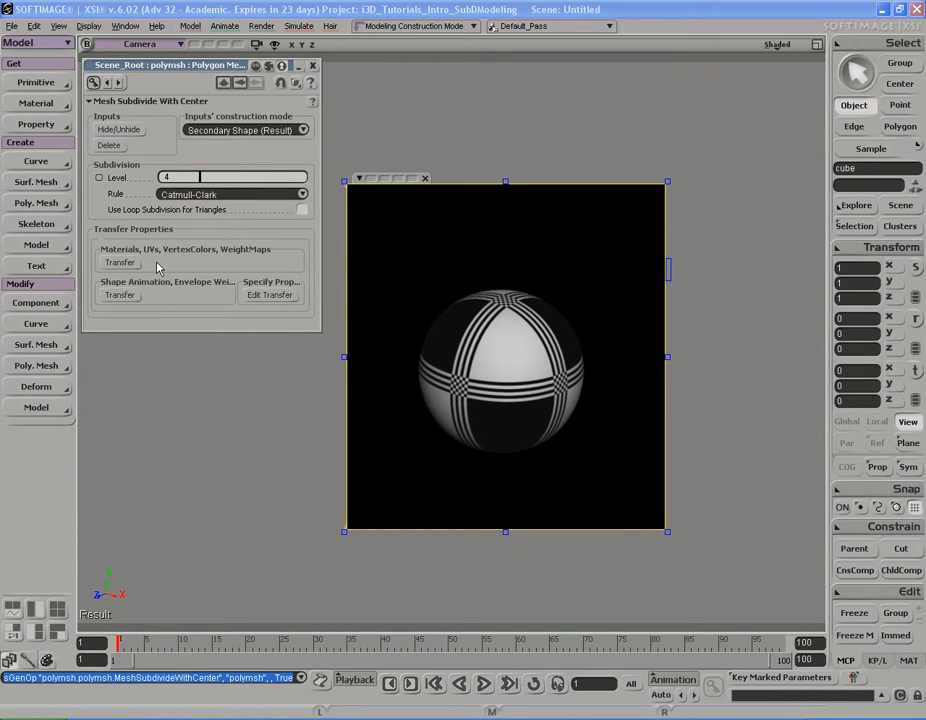
View the subdivision's Transfer/Merge Attributes editor, close it unchanged and hide the render region
{"action": "left_click", "coordinate": [268, 300]}
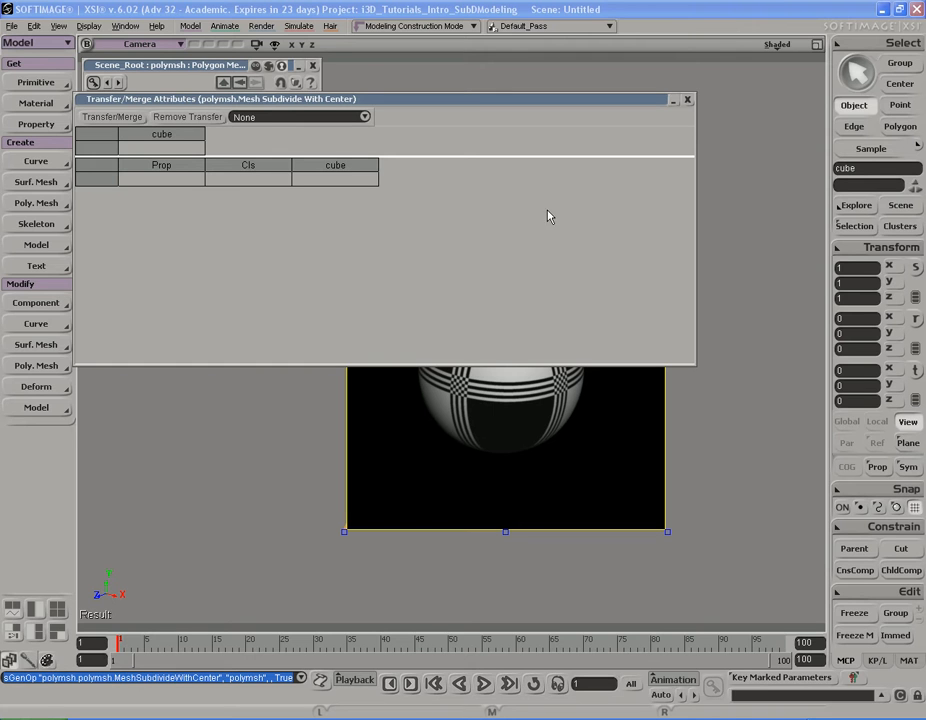
{"action": "left_click", "coordinate": [687, 99]}
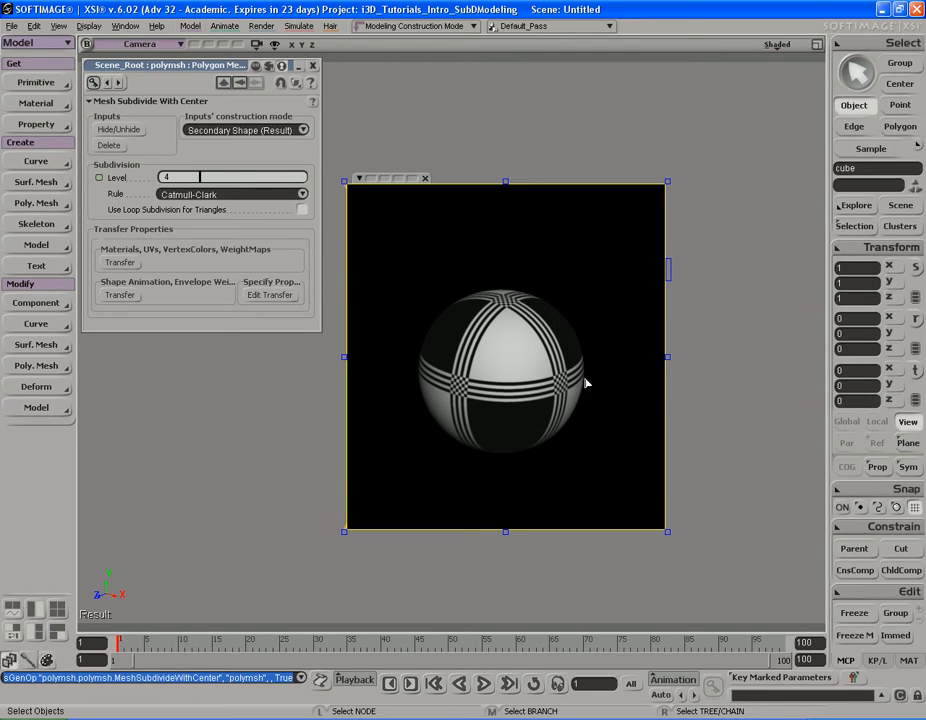
{"action": "key", "text": "q"}
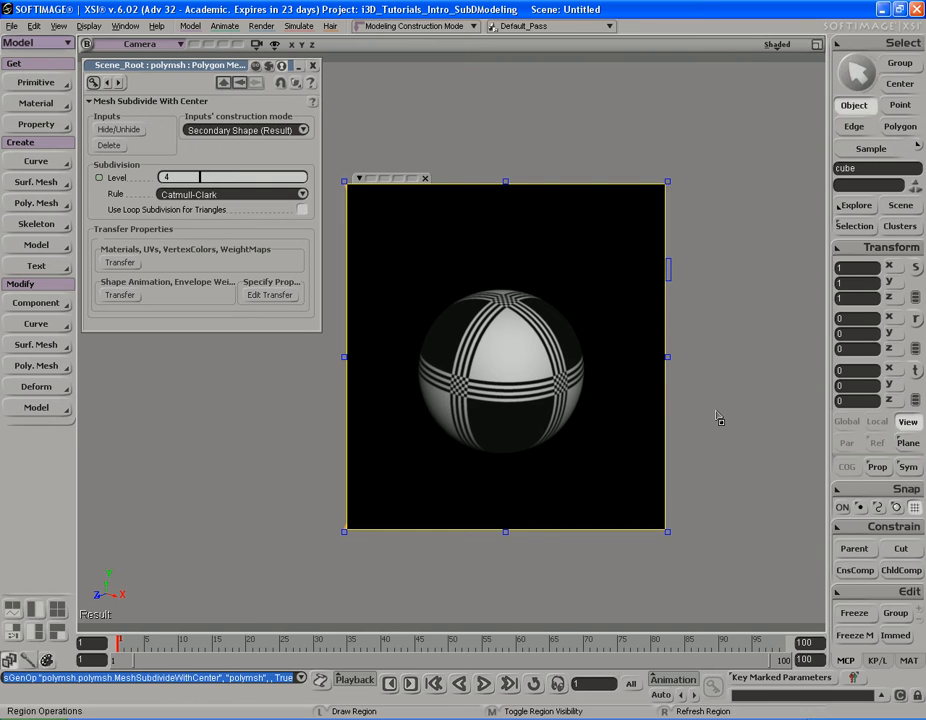
{"action": "key", "text": "q"}
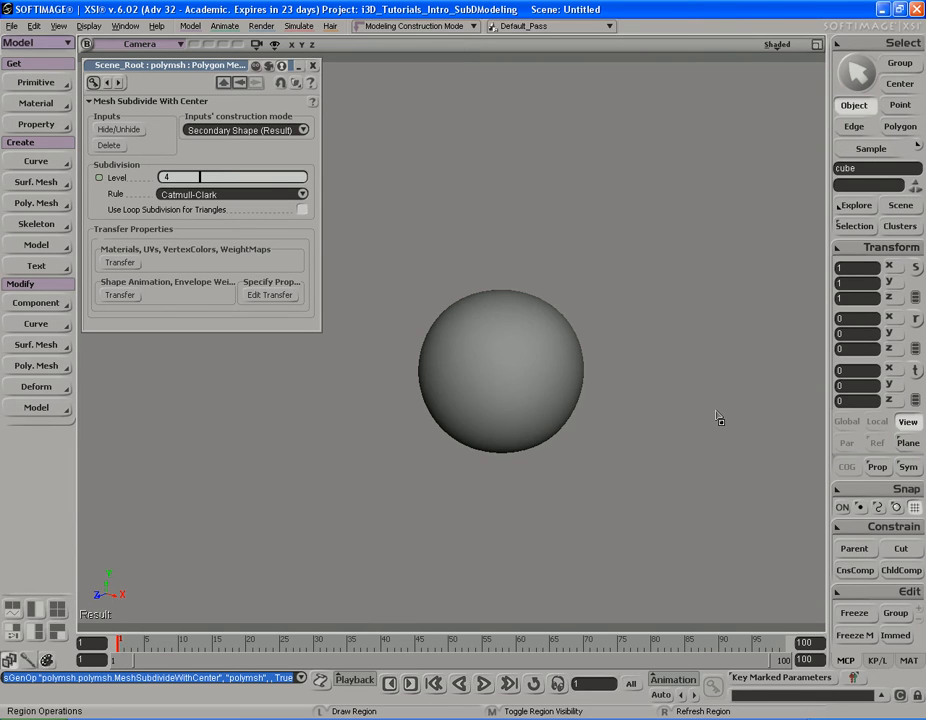